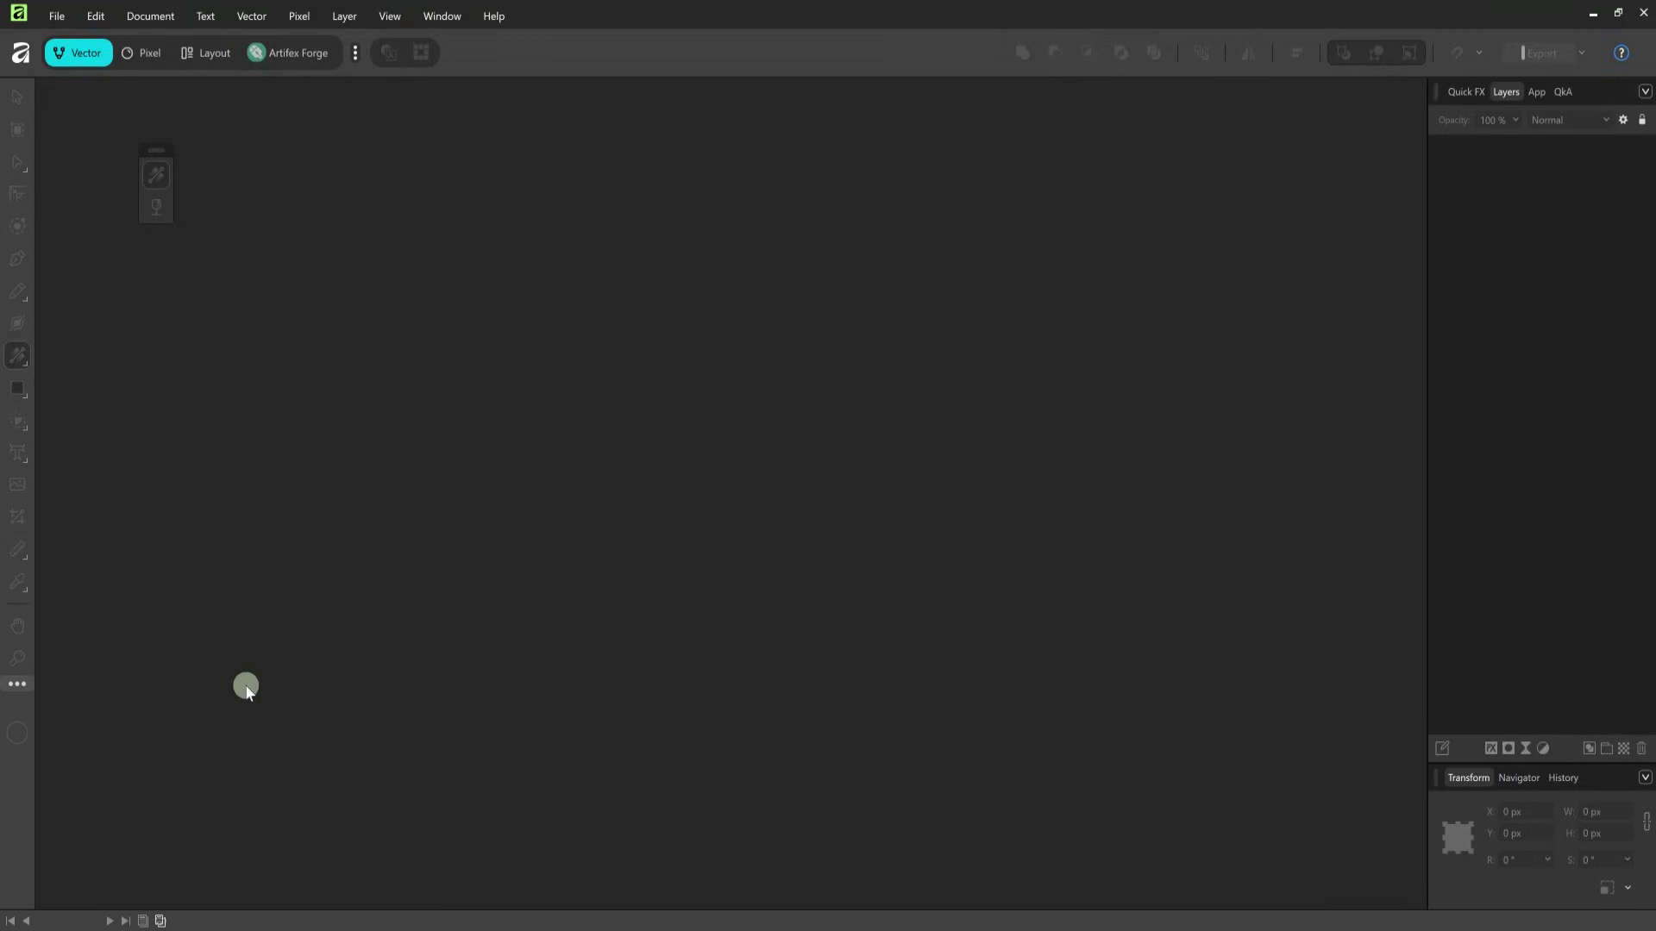
Step: Open the recently used Photo Engraving Converter template
click(56, 16)
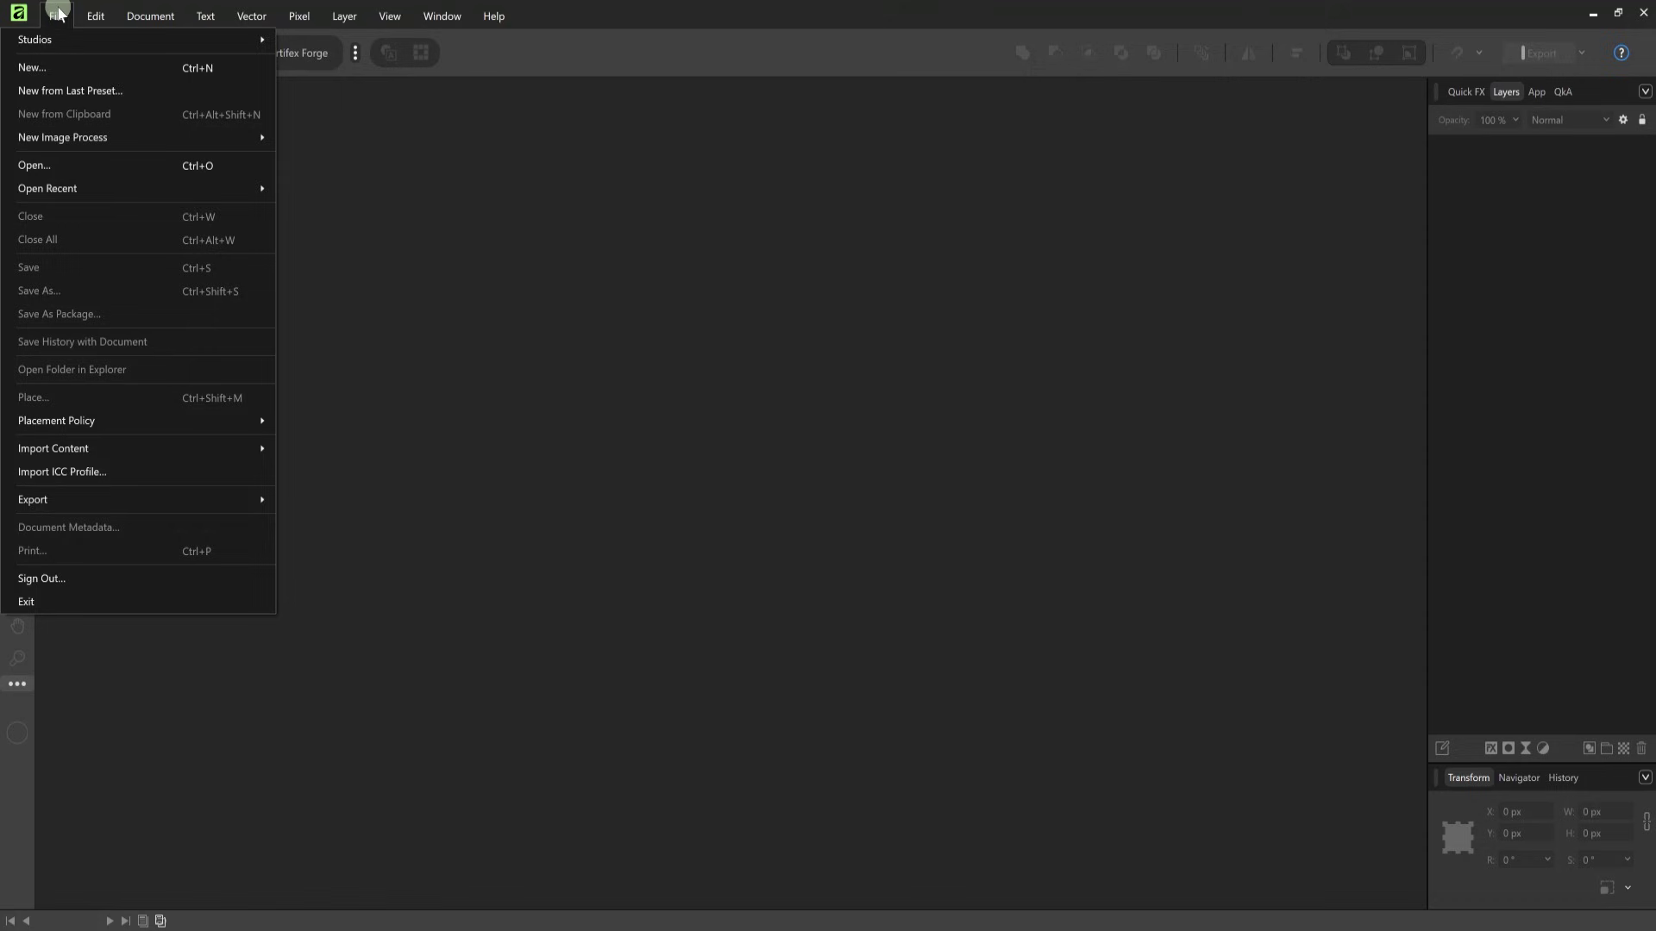
mouse_move(93, 188)
click(348, 189)
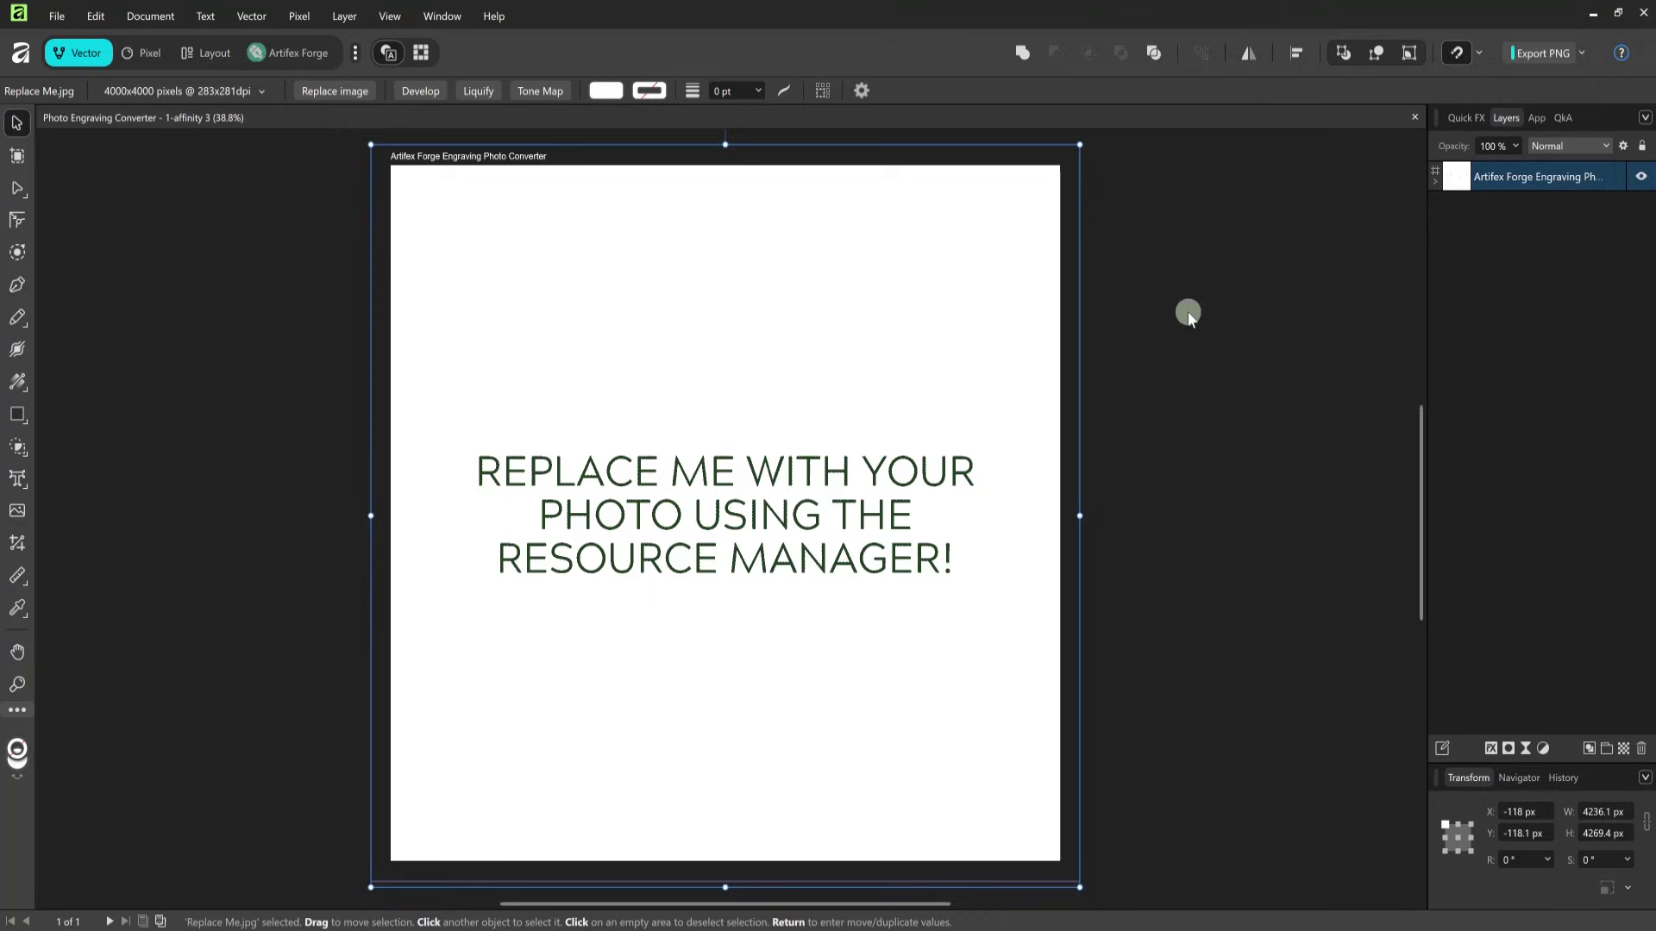
Step: Expand the template's layer groups, collapse Engraving Textures and reveal Photos Go In Here!'s contents
click(1435, 182)
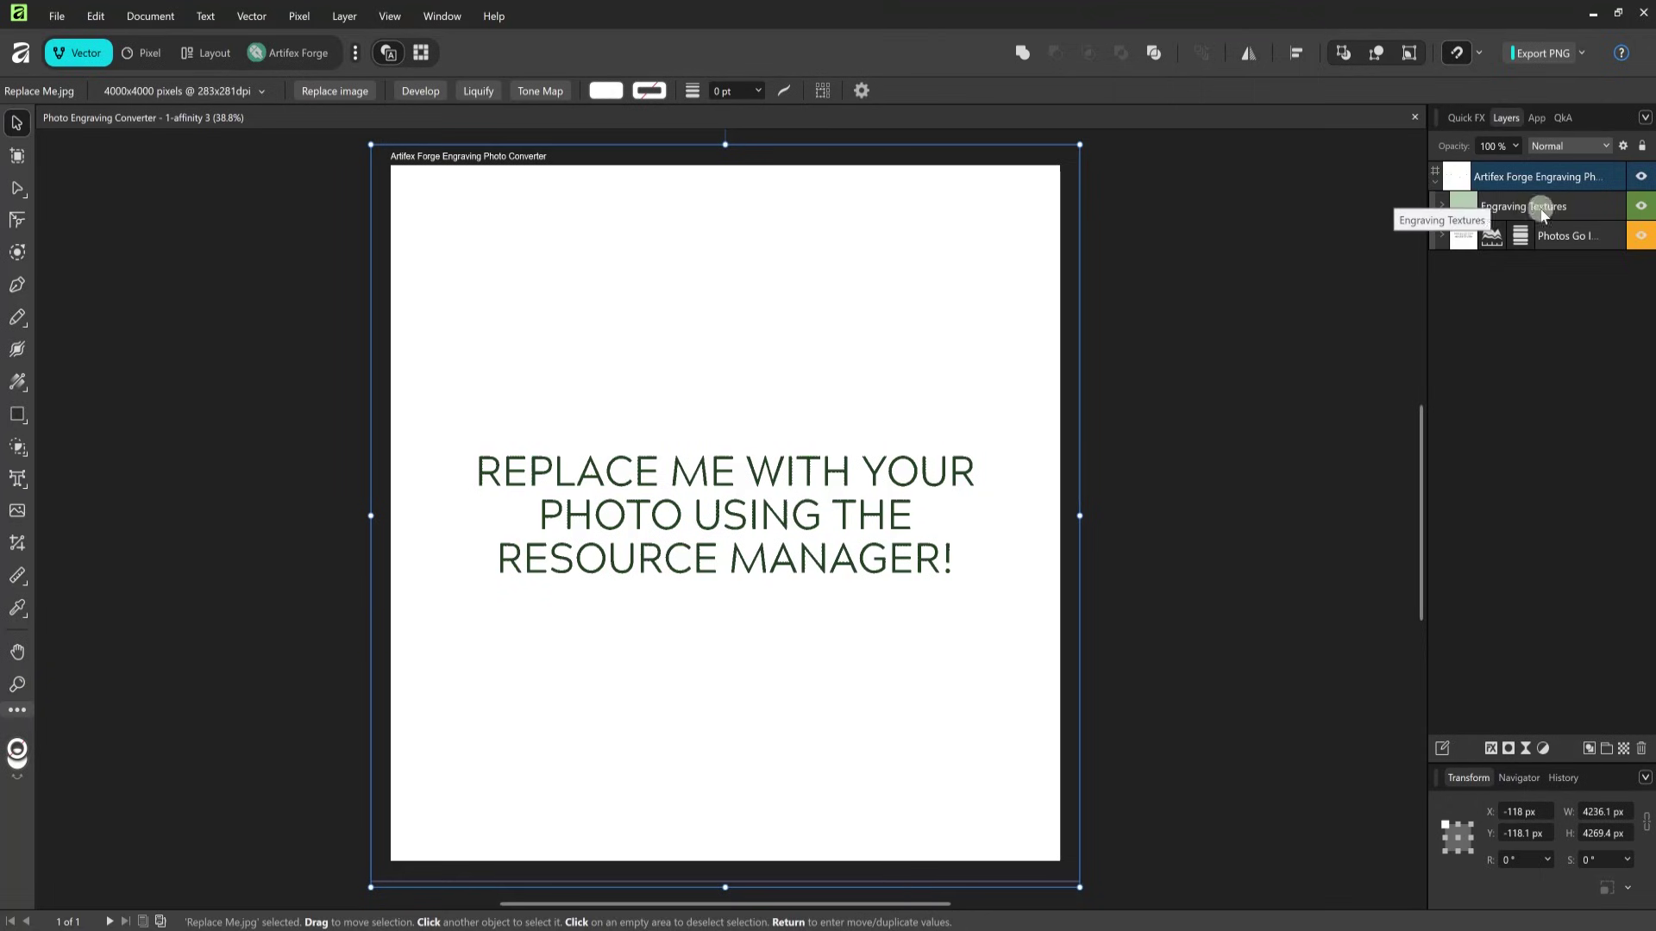
click(1444, 209)
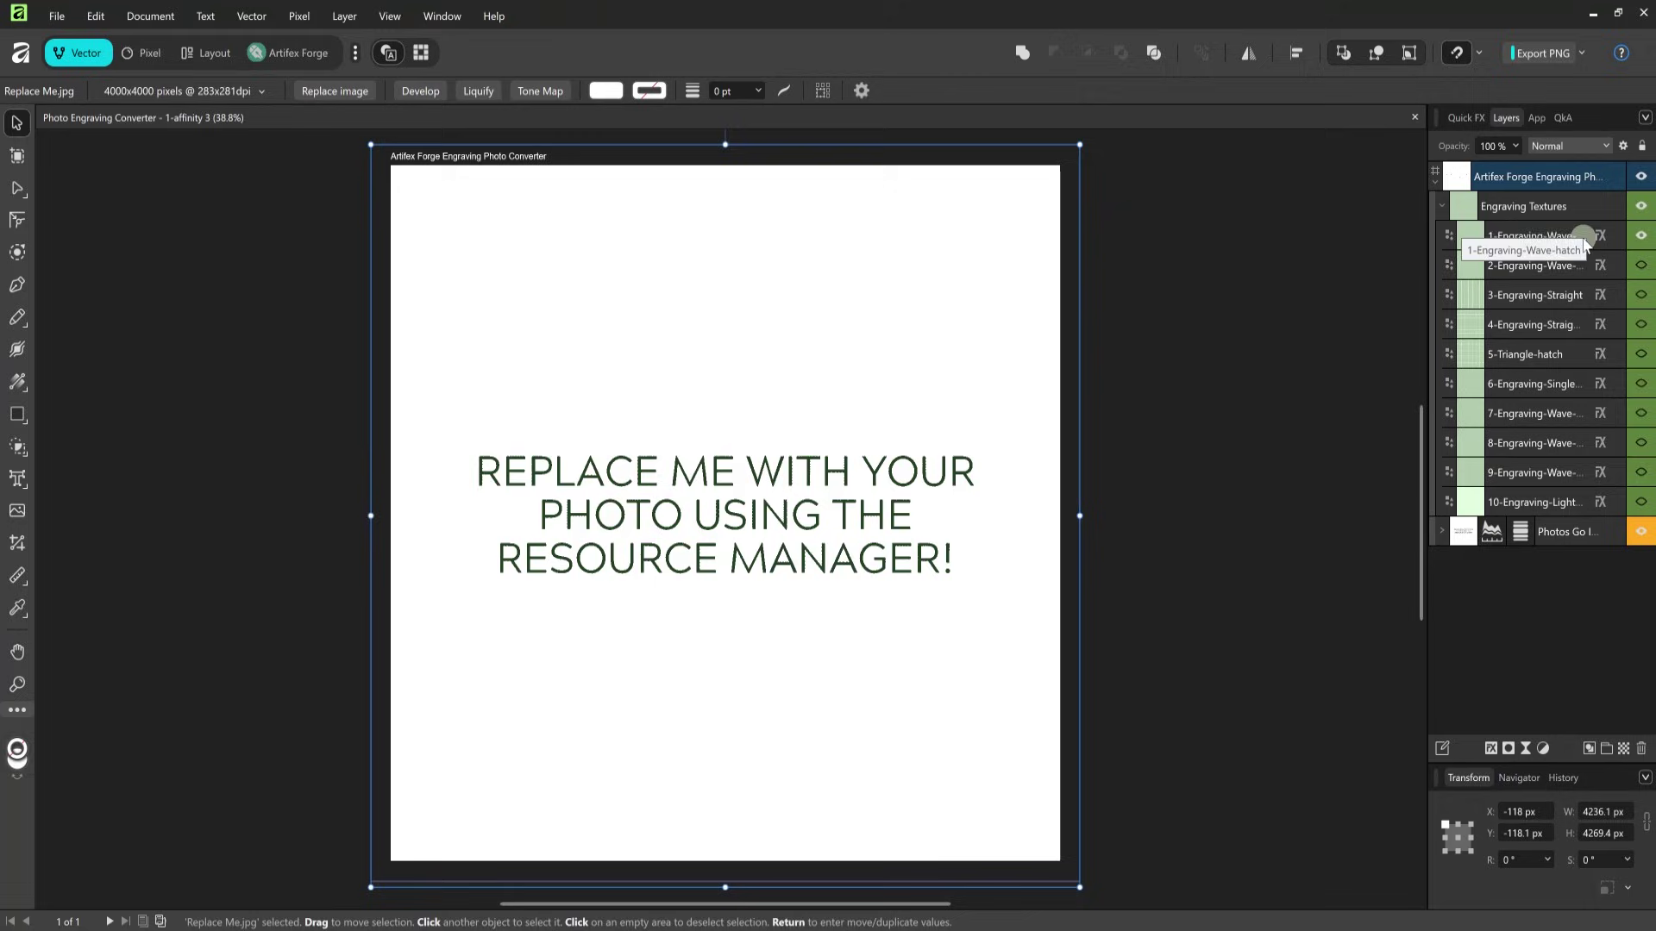
click(1641, 235)
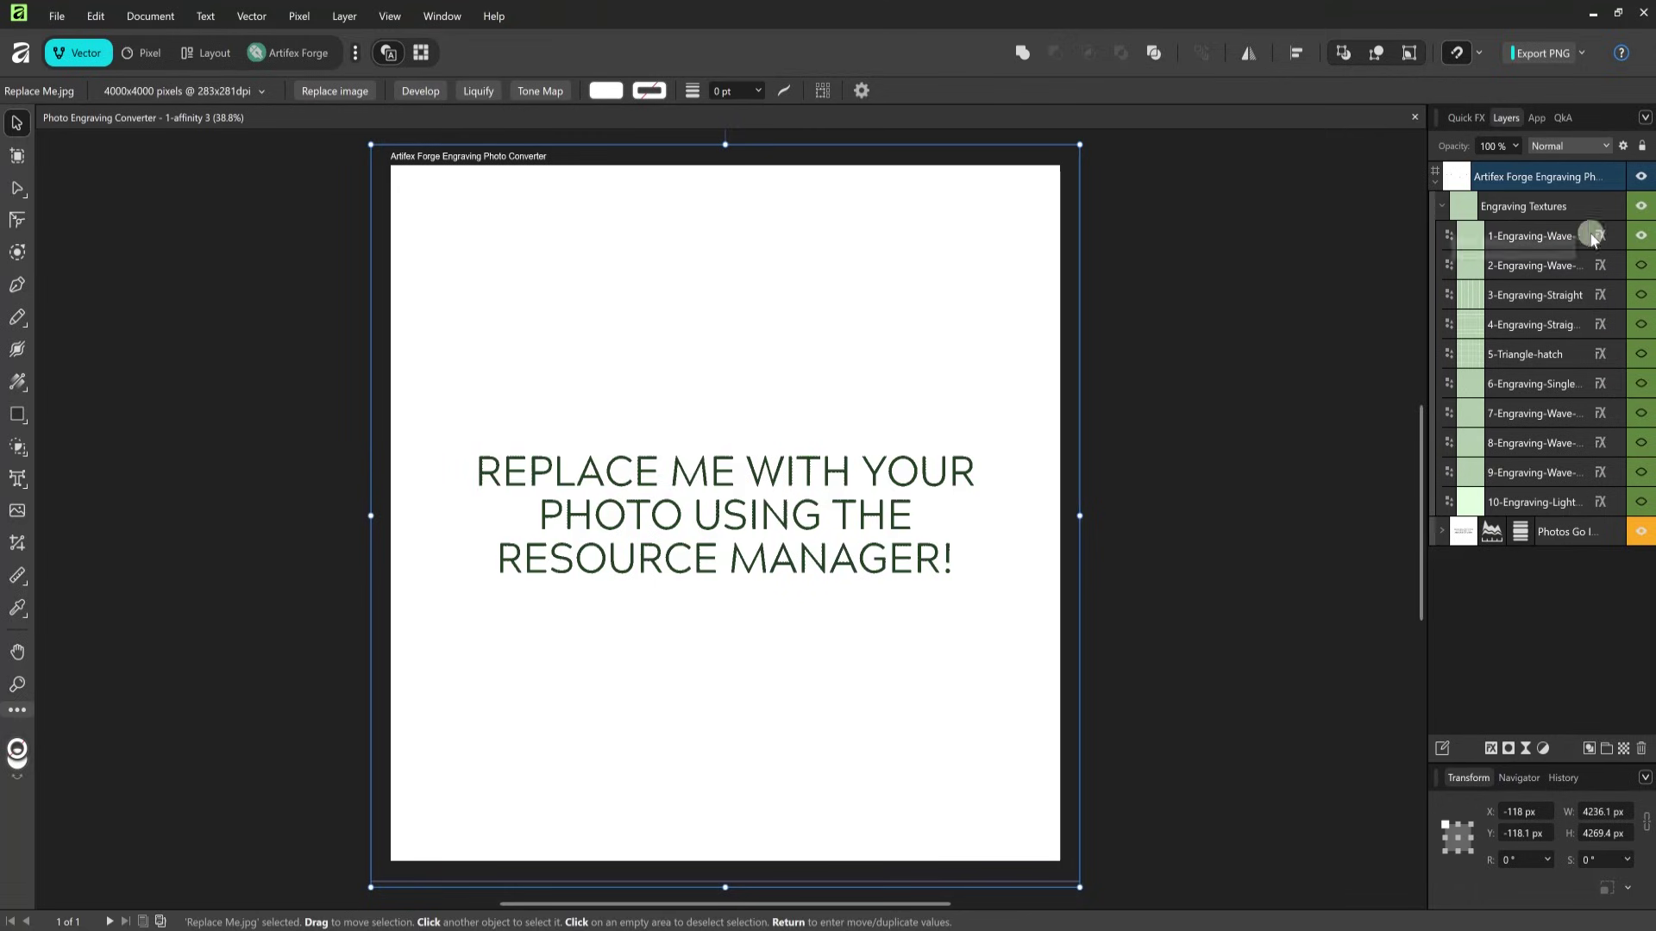
click(1443, 207)
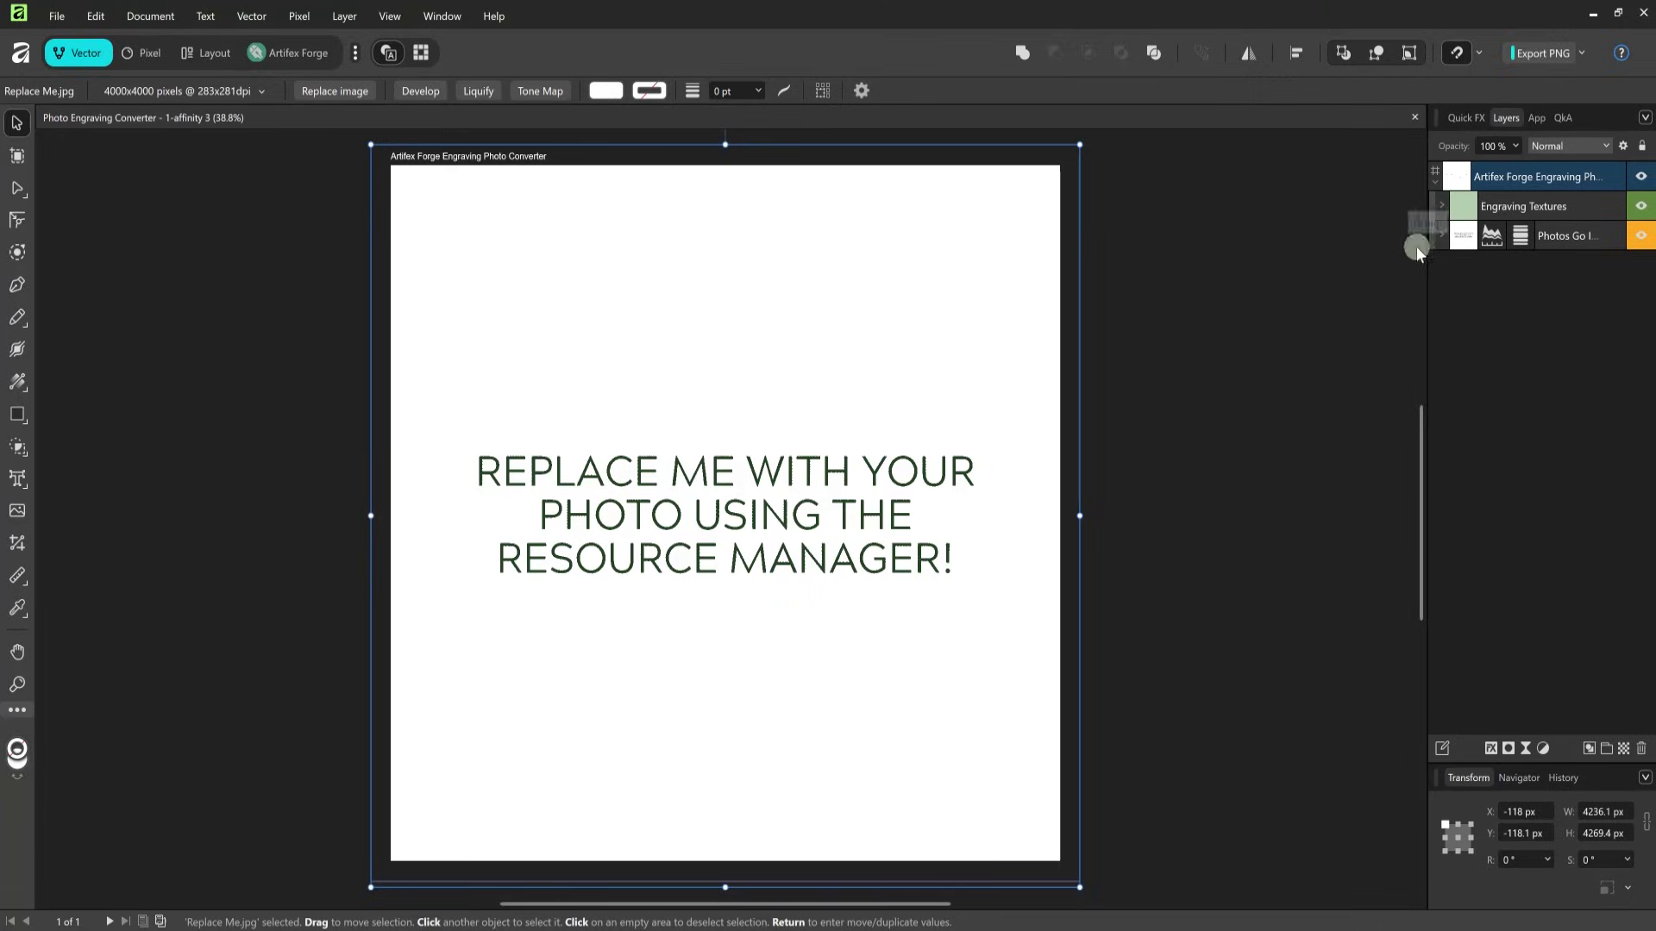
click(1442, 236)
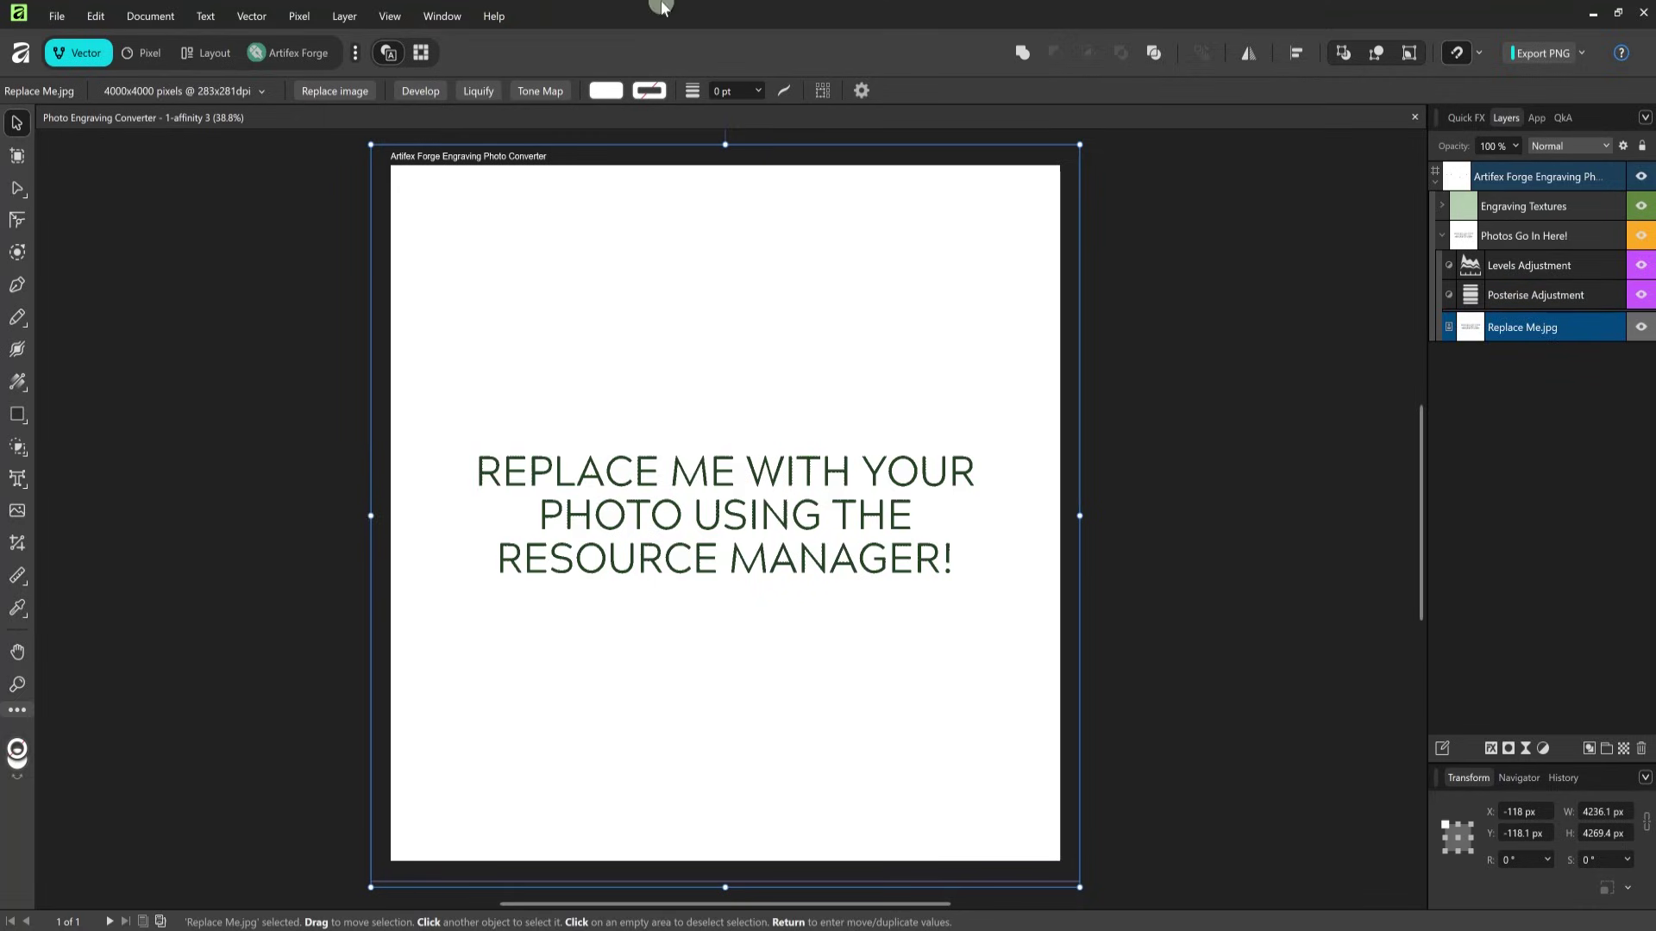
Step: Replace the placeholder image with the For Engraving Converter.tif portrait in the Resource Manager
click(165, 23)
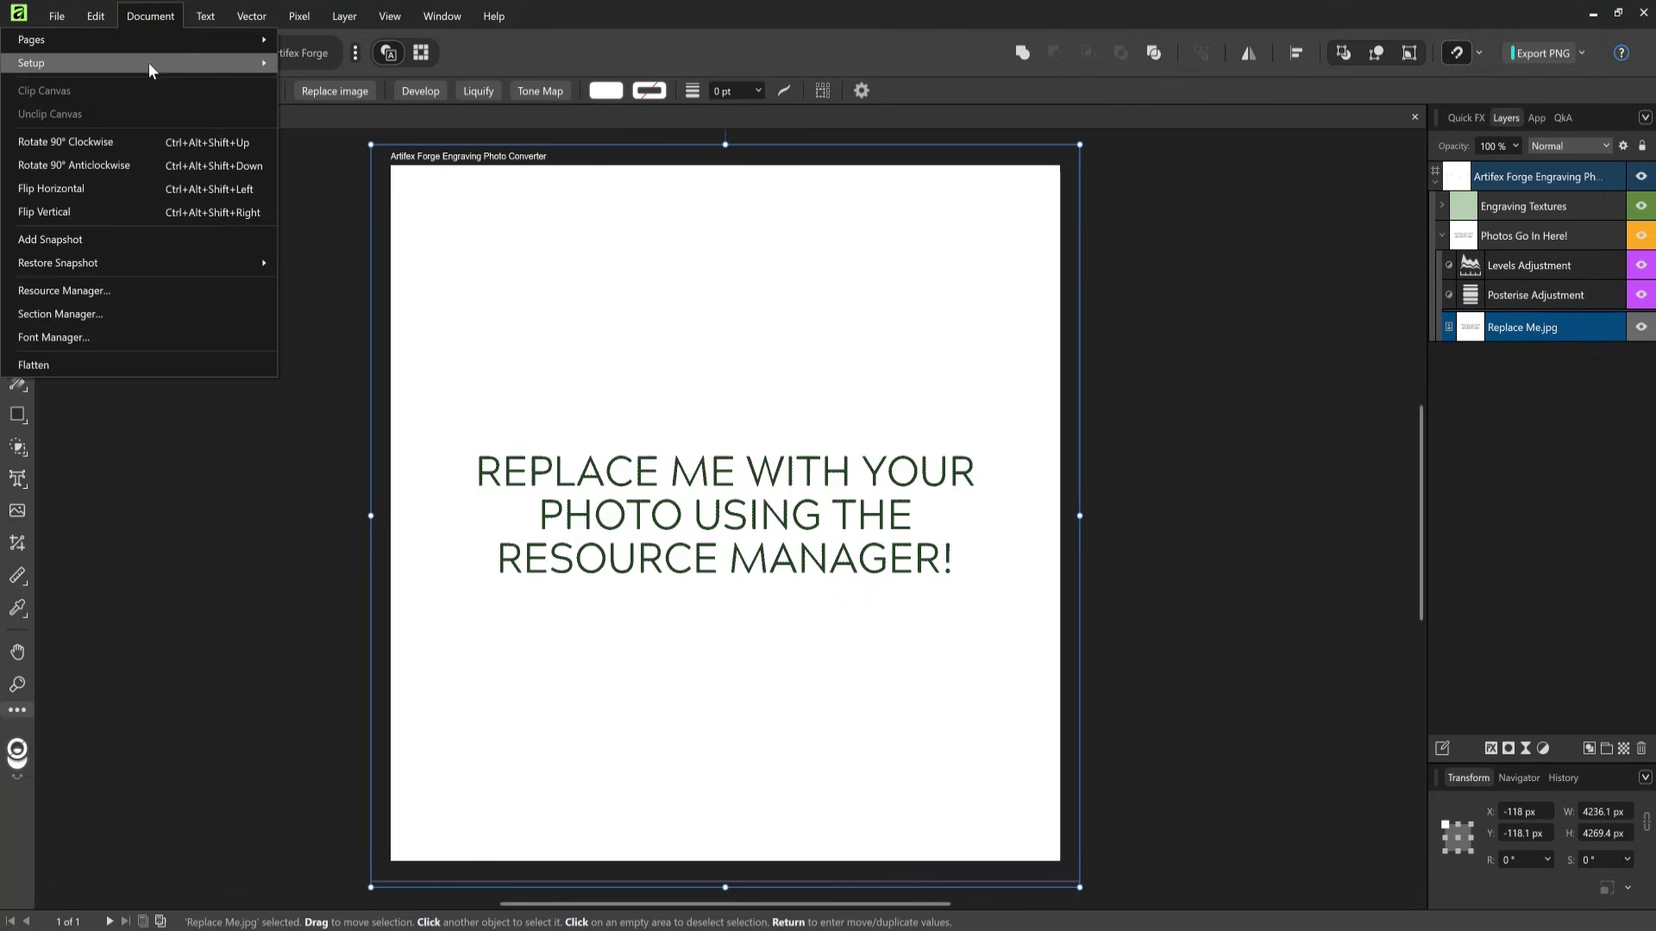
click(117, 292)
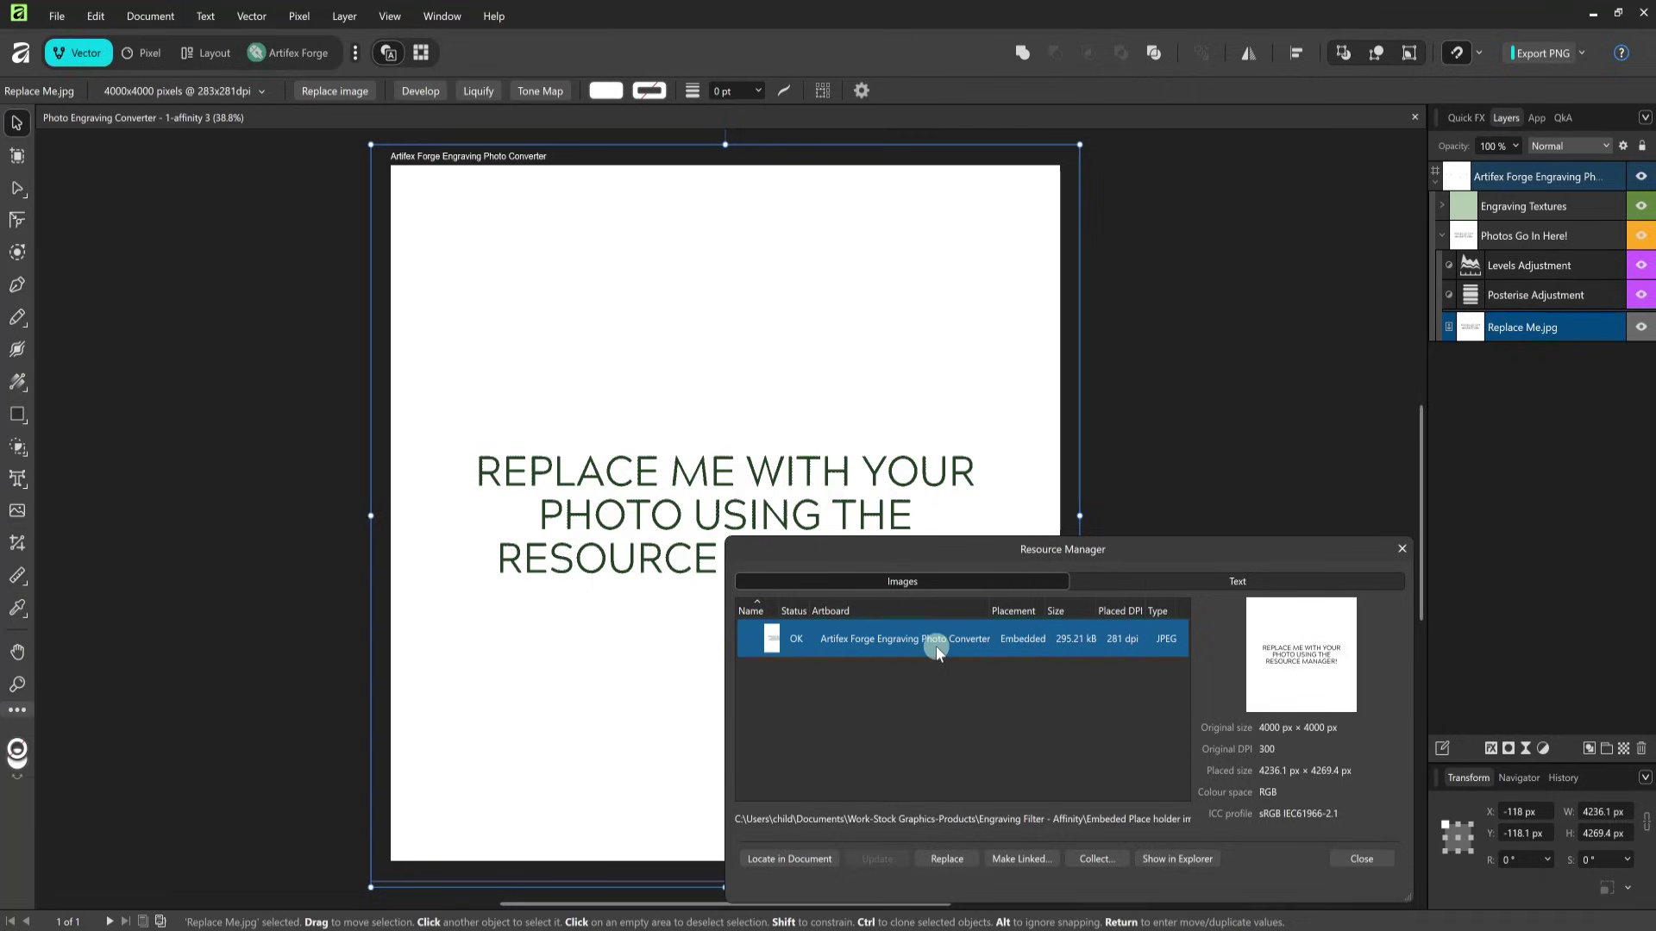
click(948, 859)
double_click(226, 93)
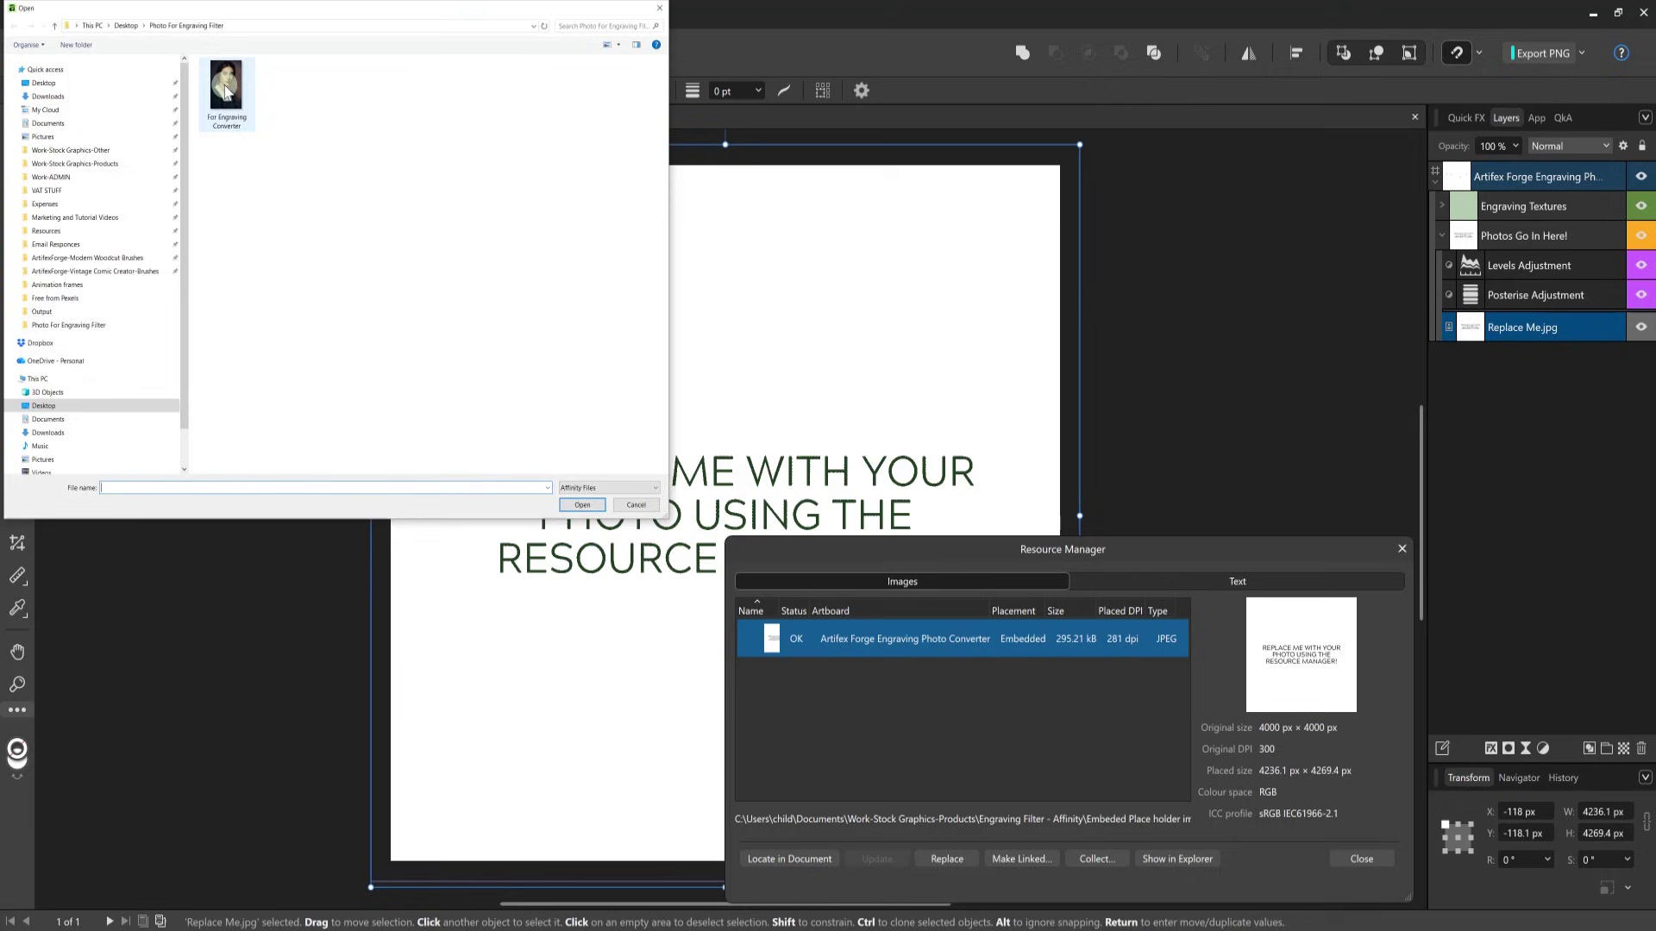
click(479, 362)
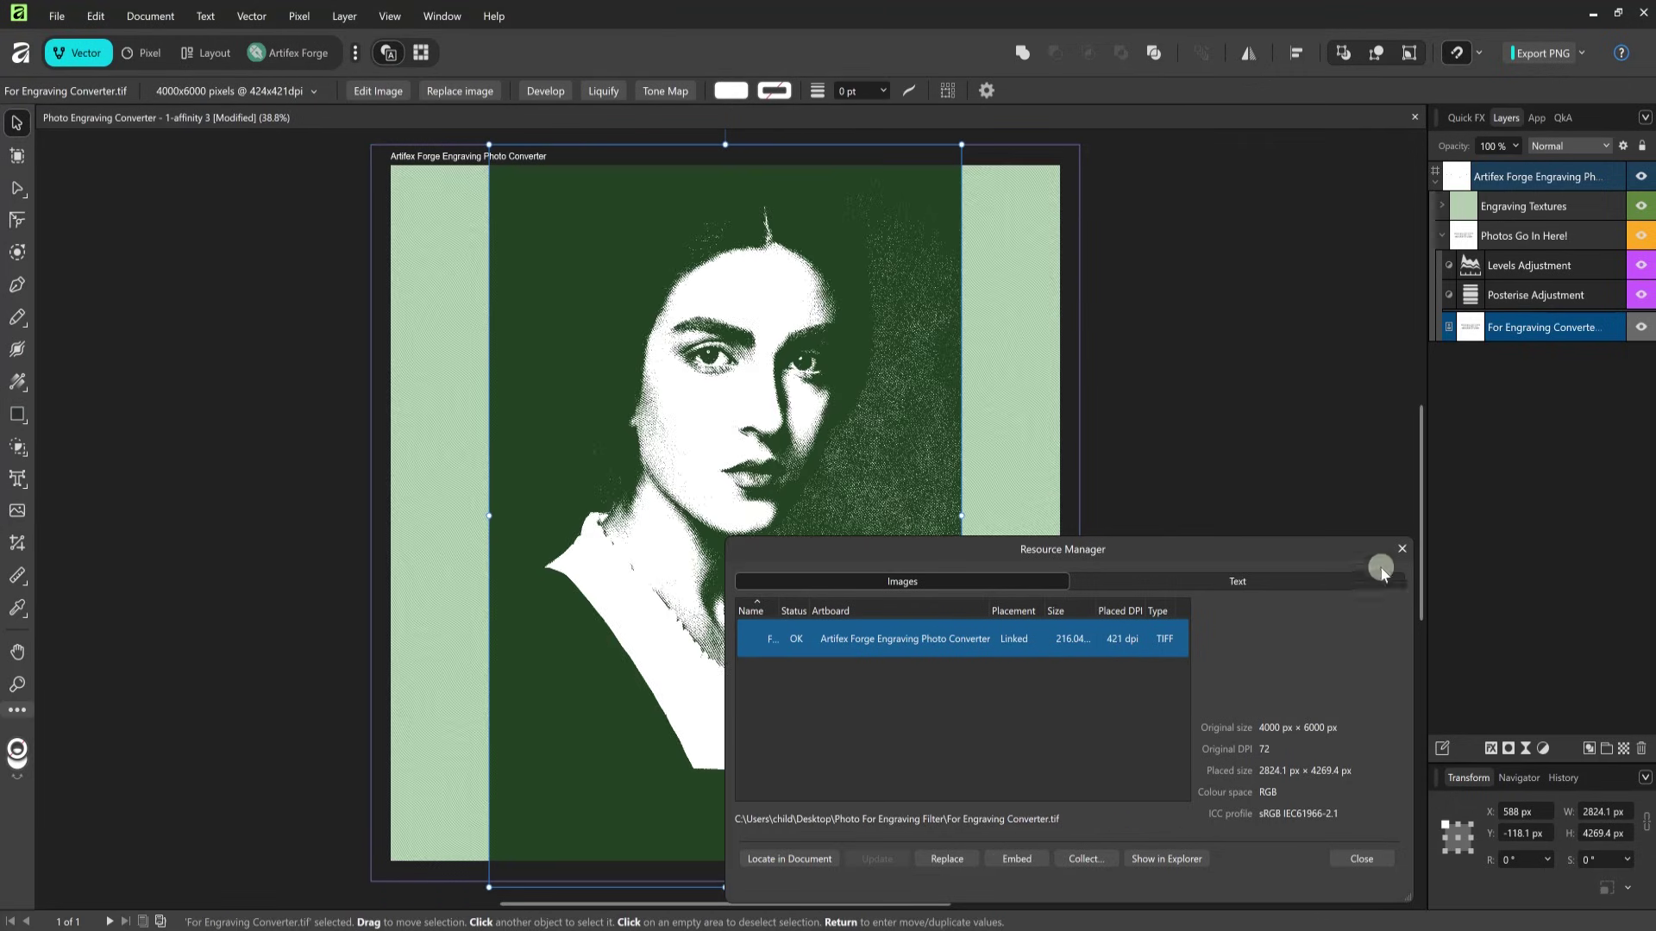
Step: Close the Resource Manager, then view the portrait at 100% framed on the face and eyes
click(1365, 859)
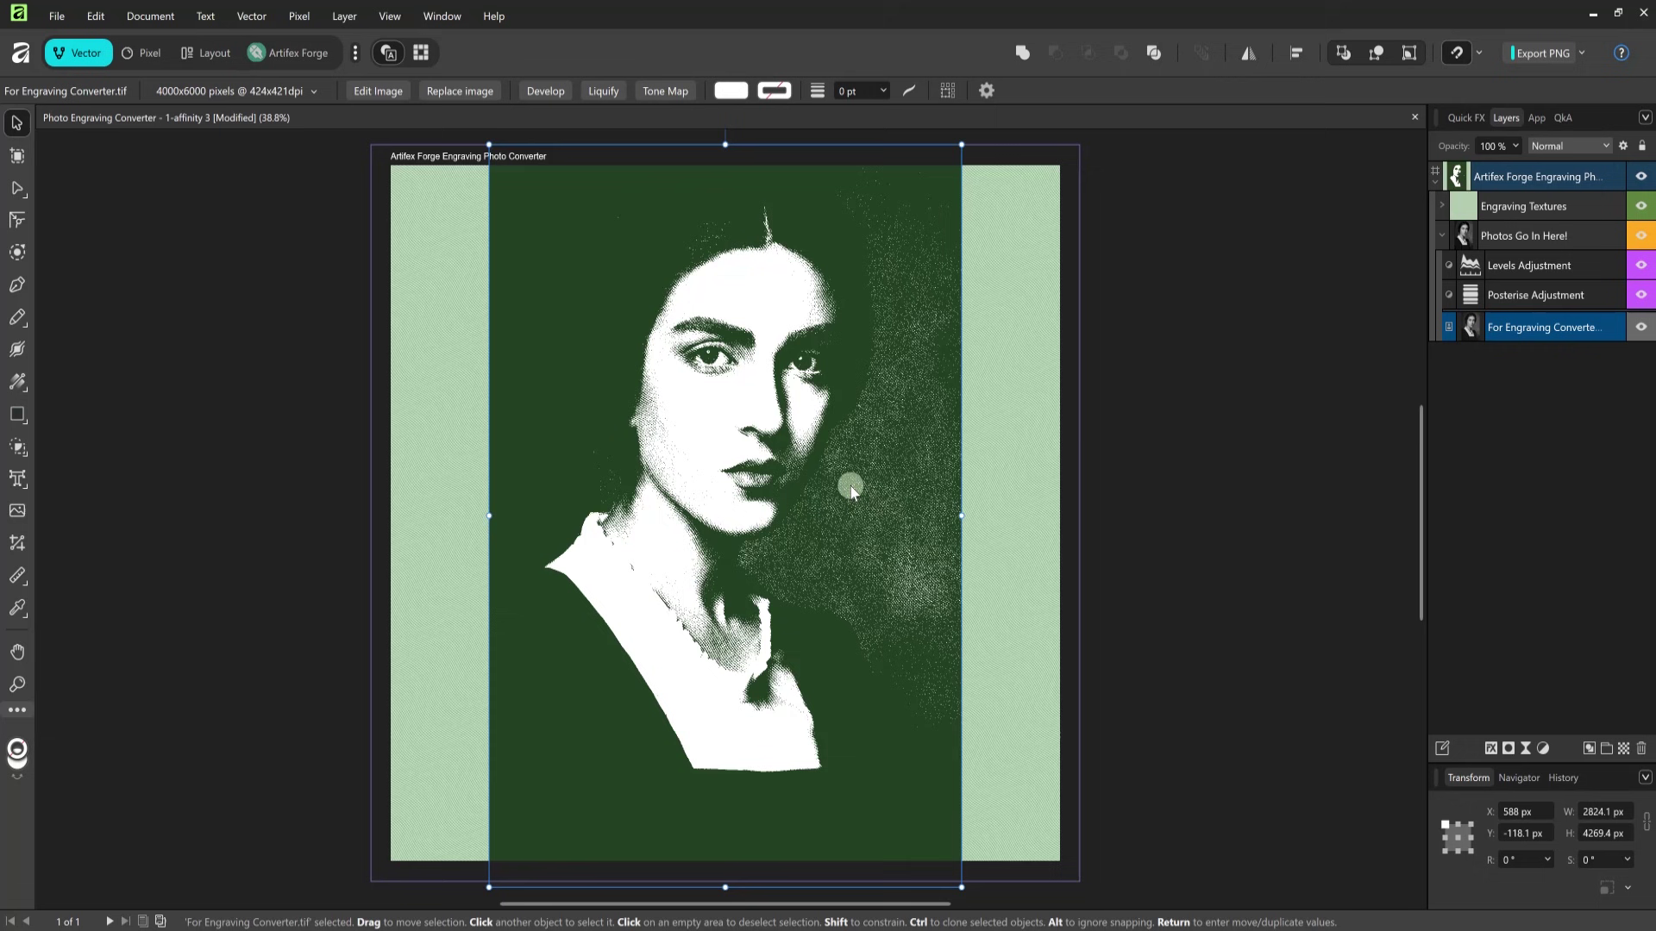
key(ctrl+1)
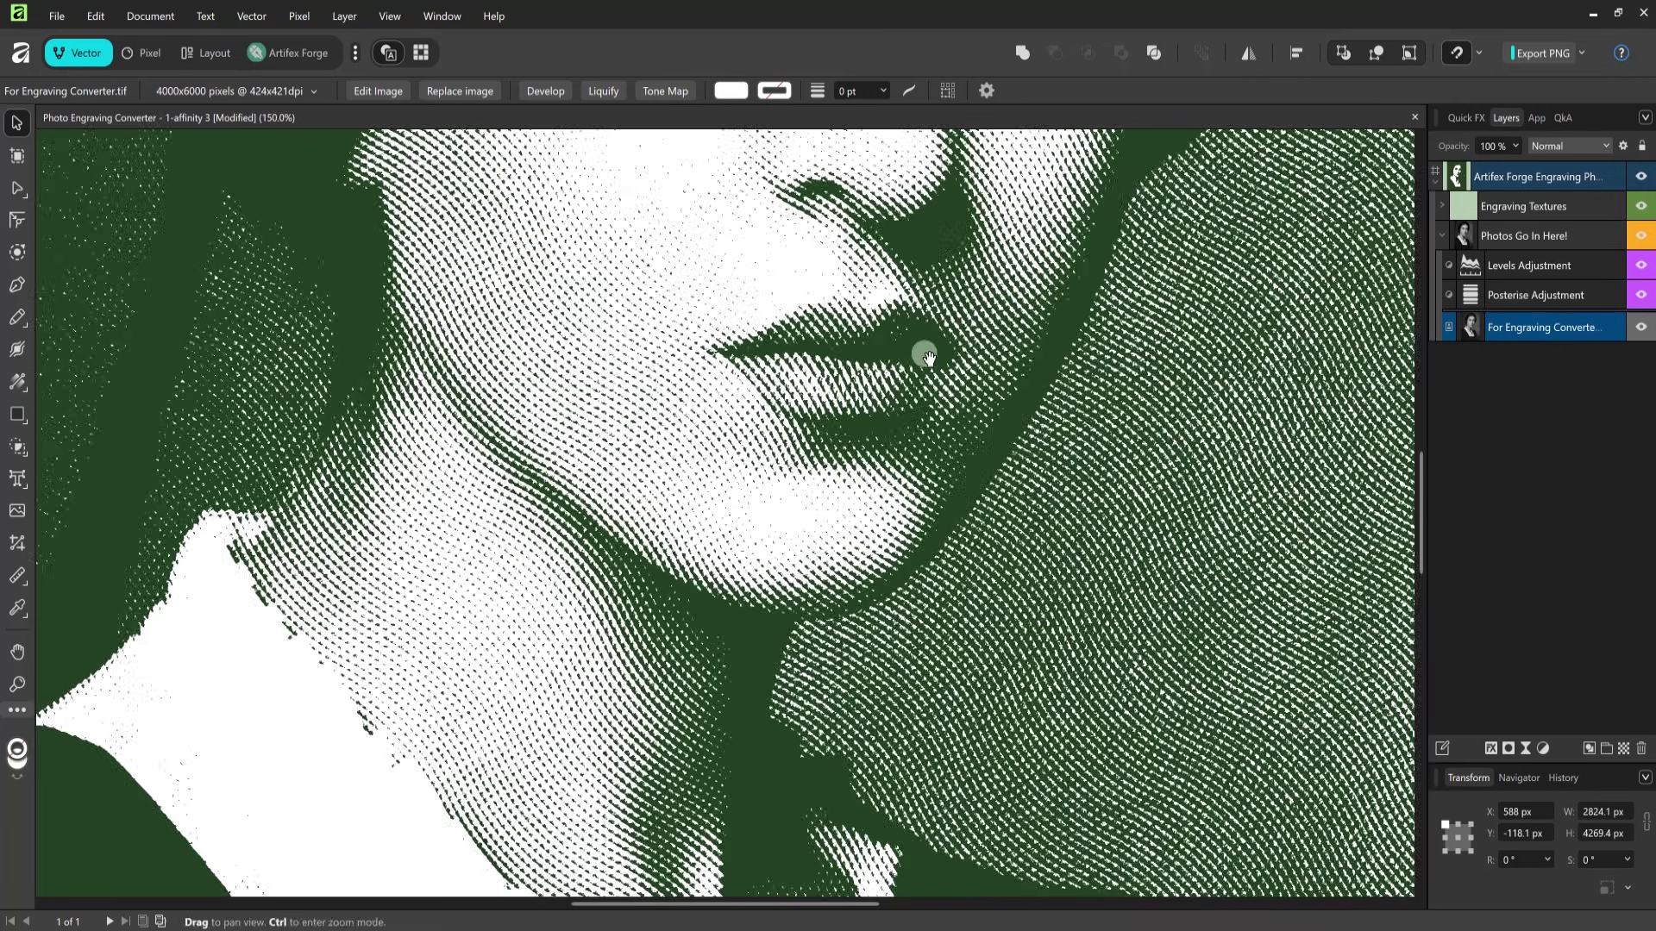
drag(923, 354, 908, 812)
scroll(909, 812, down, 3)
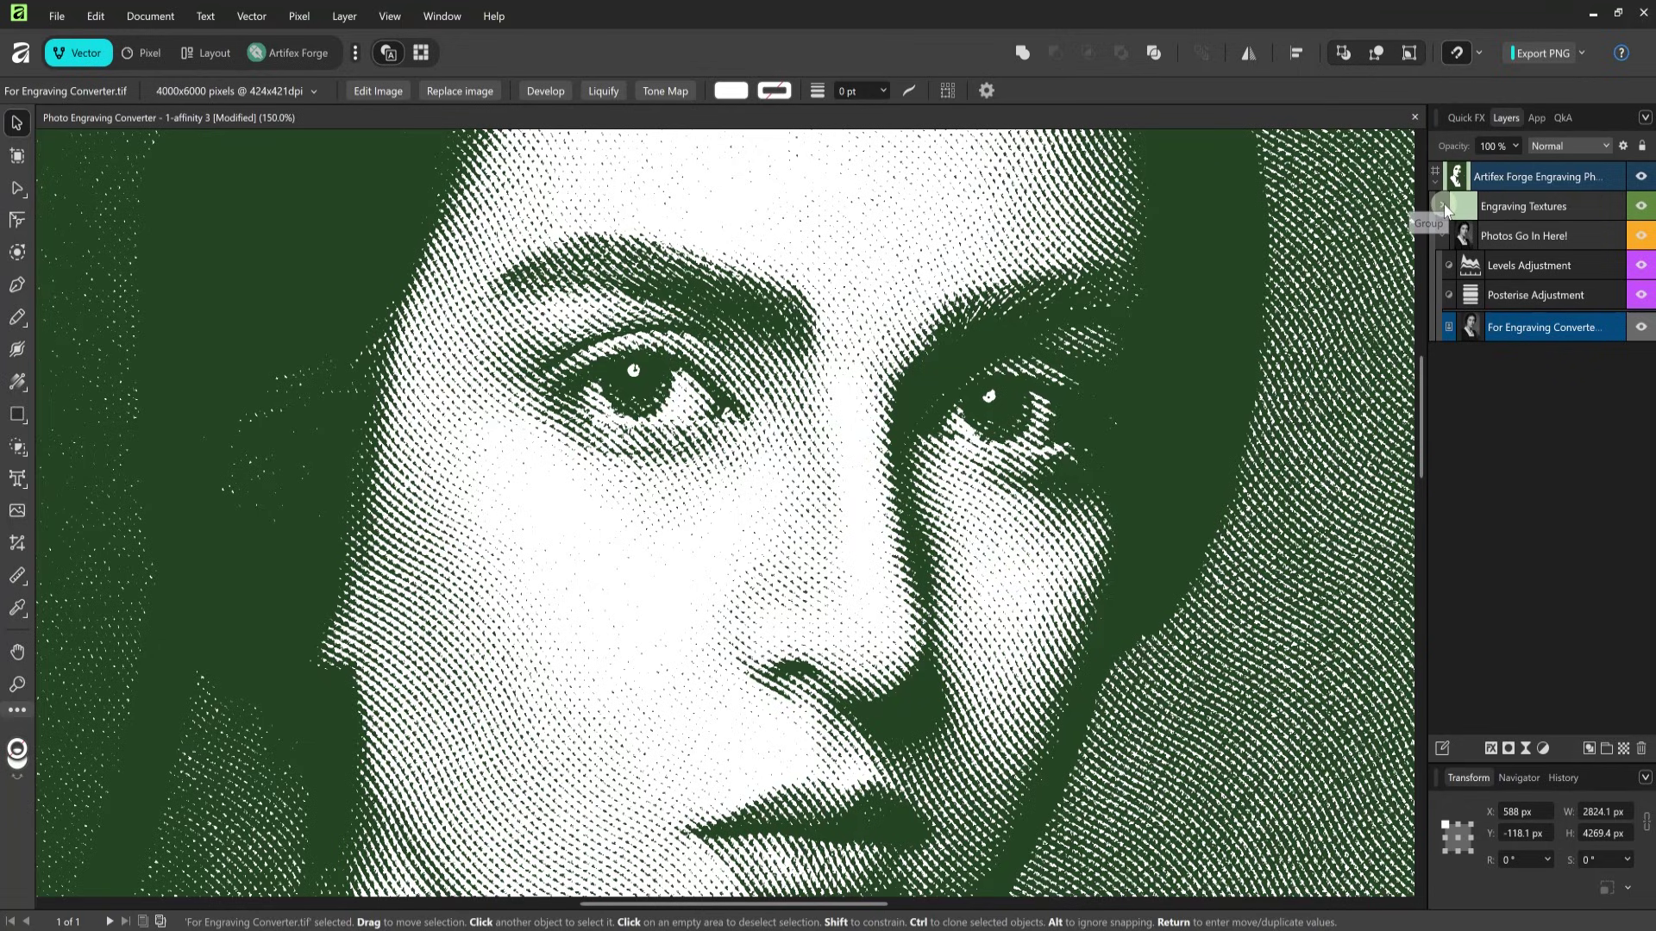
Step: Select the 1-Engraving-Wave-hatch layer and drag its fill handles to rescale the hatching
click(1442, 207)
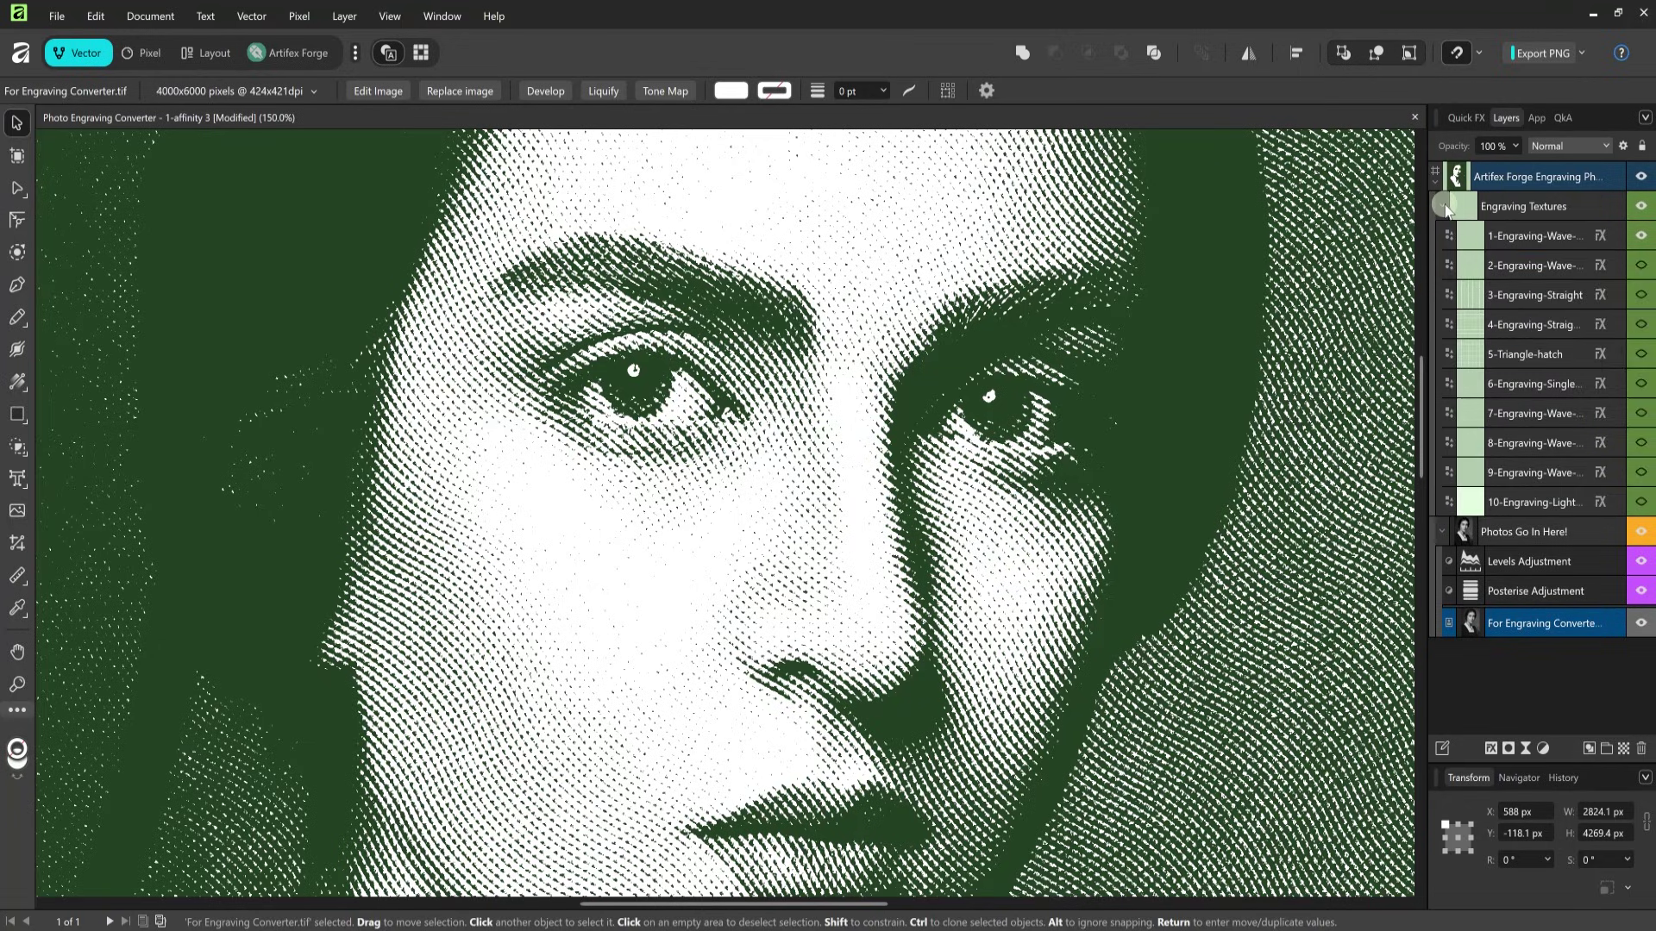
click(1552, 236)
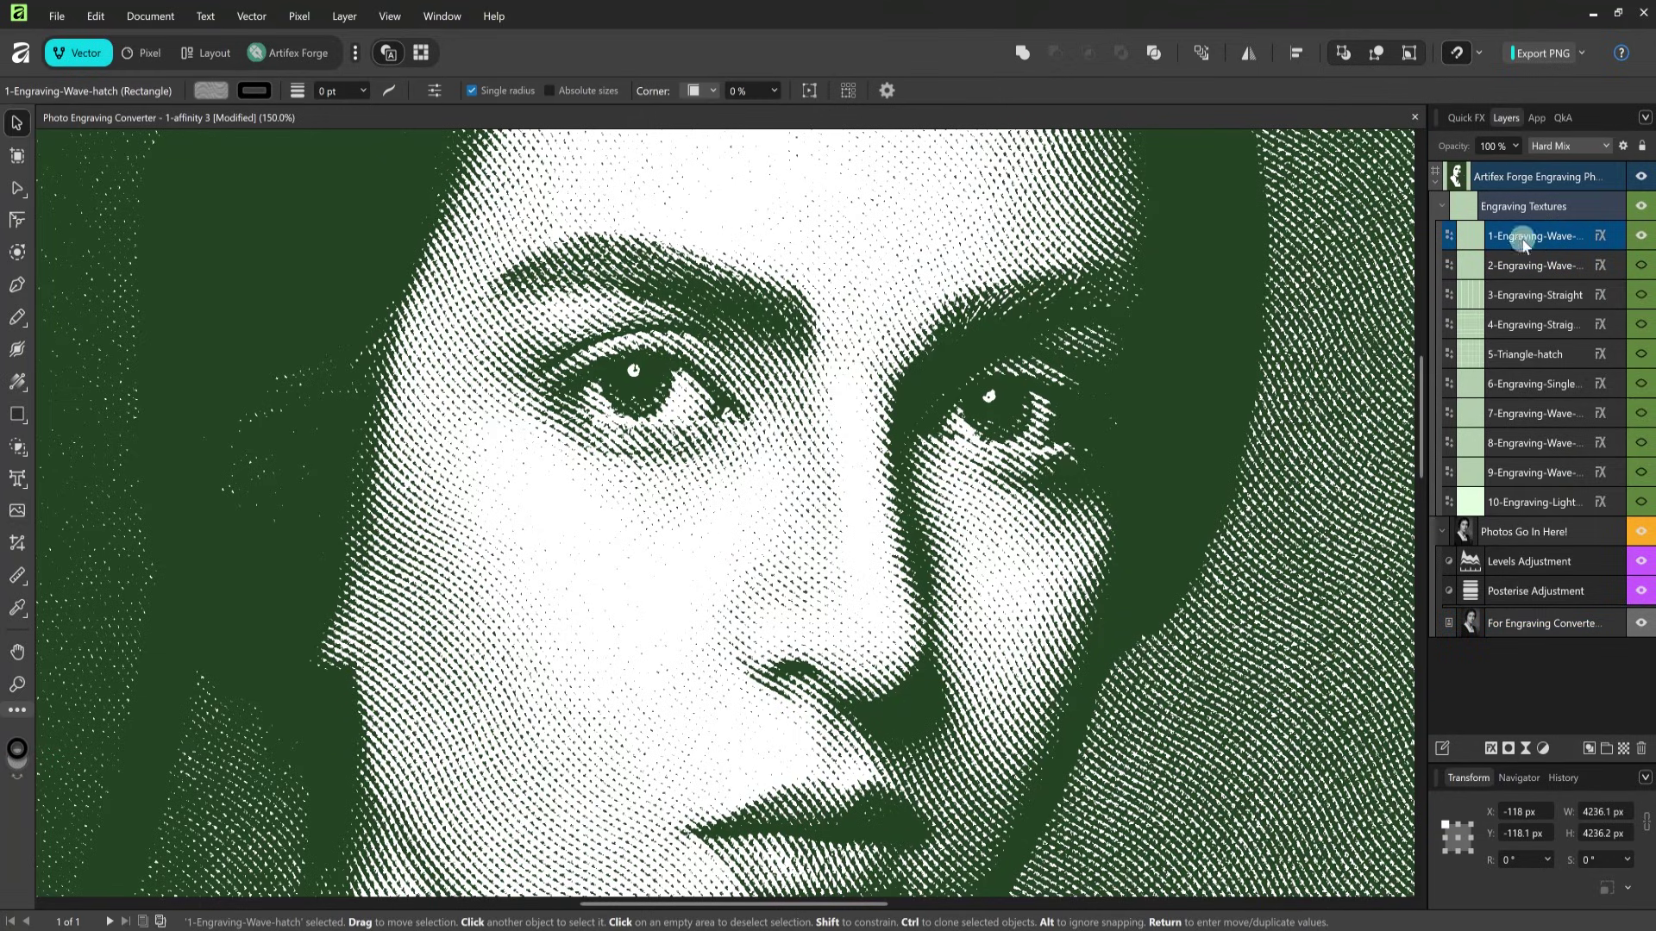
click(16, 382)
scroll(758, 480, down, 3)
scroll(690, 703, up, 5)
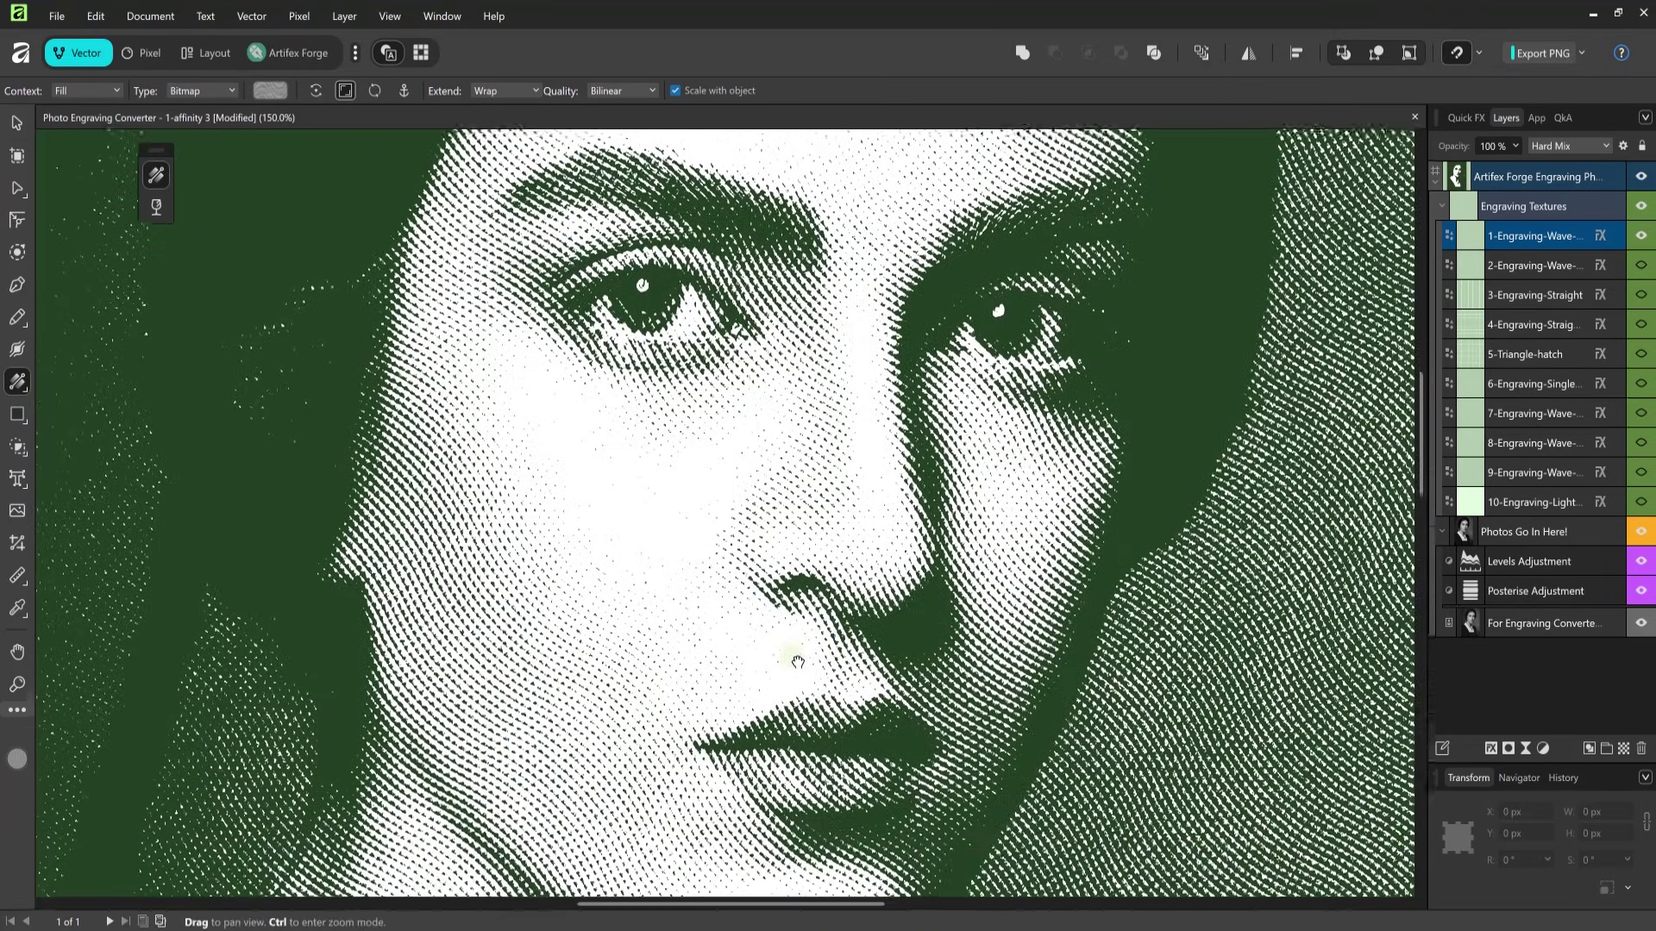
drag(797, 662, 798, 652)
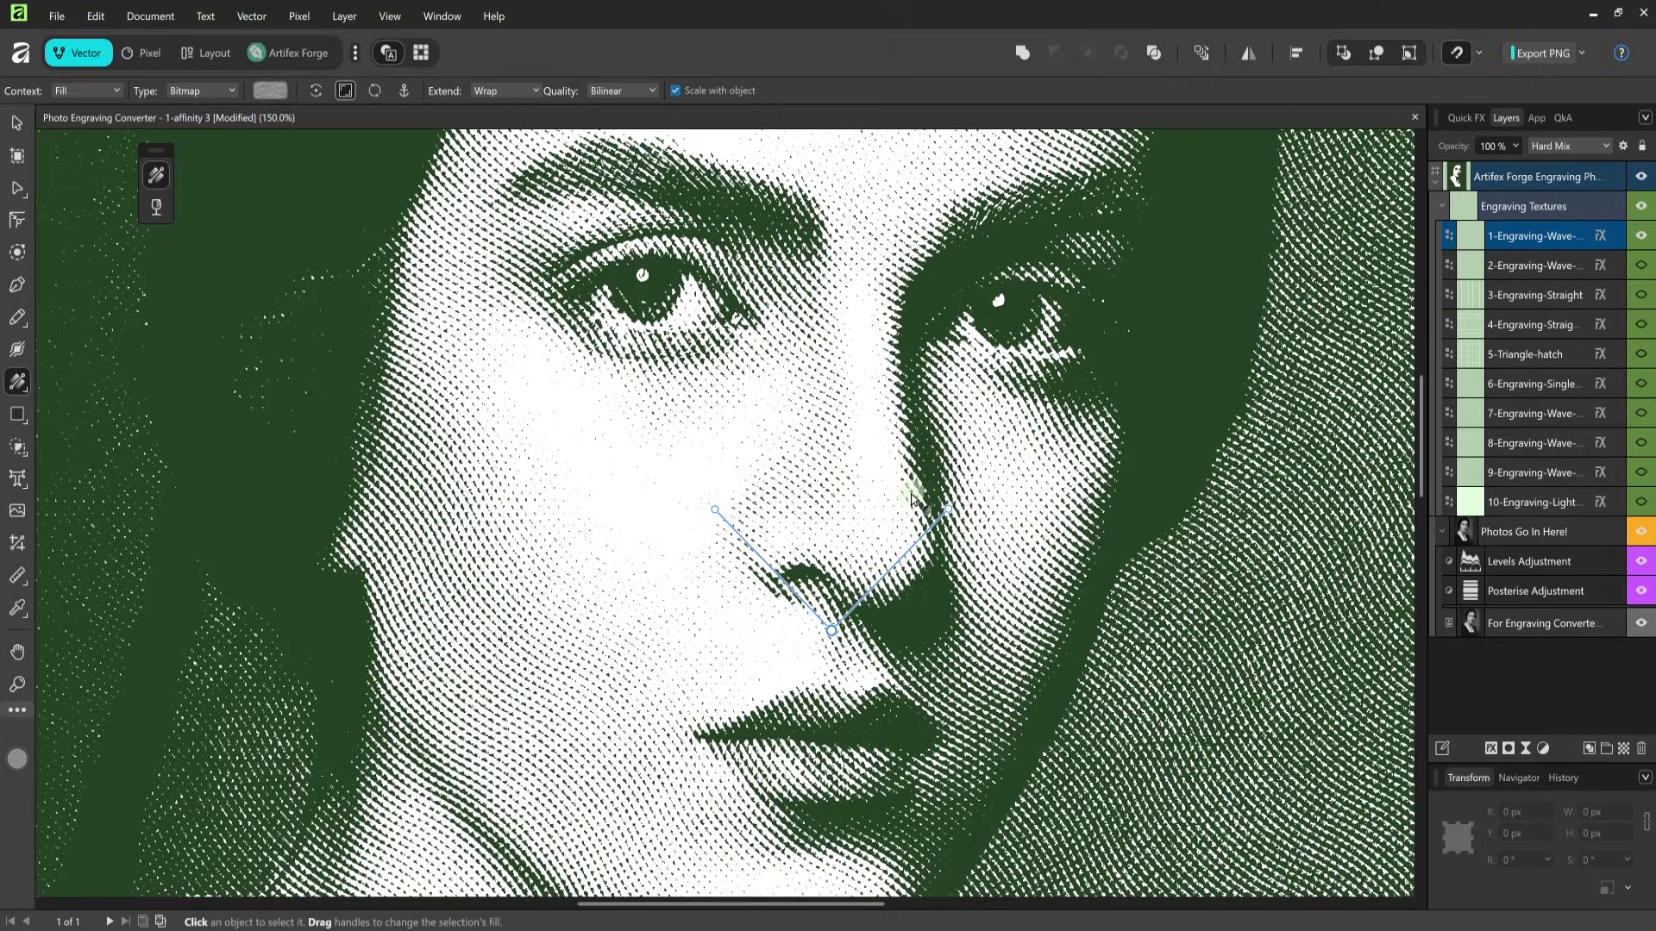
drag(716, 510, 751, 547)
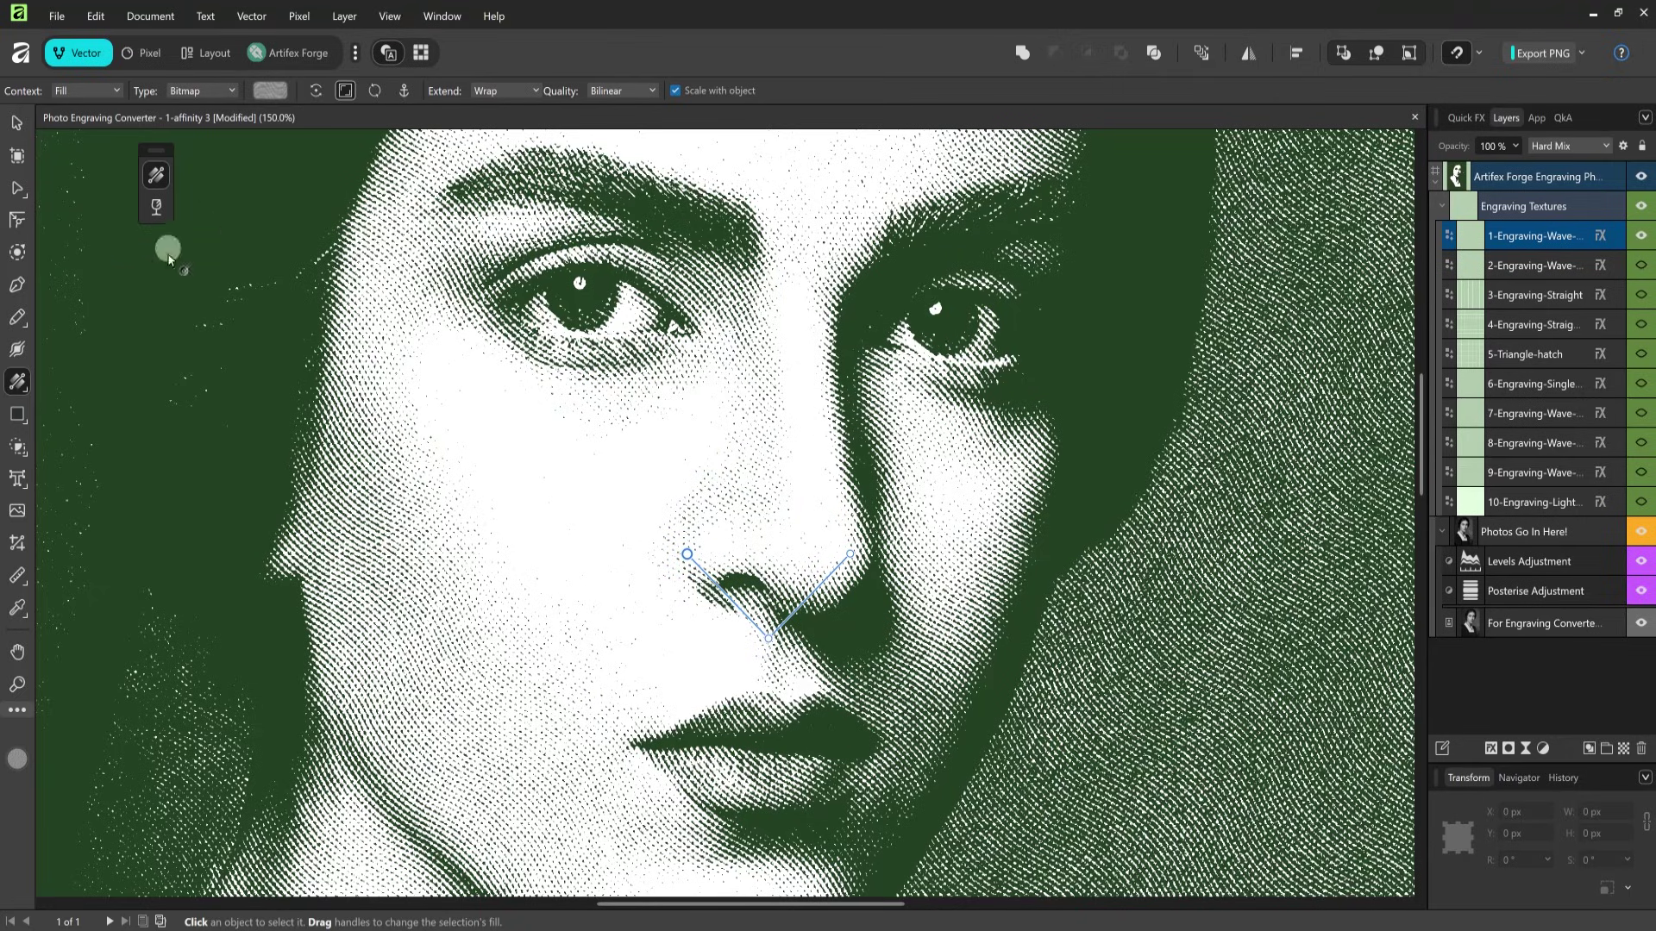
Step: Collapse Engraving Textures and open the Levels adjustment settings, moving the dialog aside
click(1442, 207)
drag(1470, 266, 1494, 274)
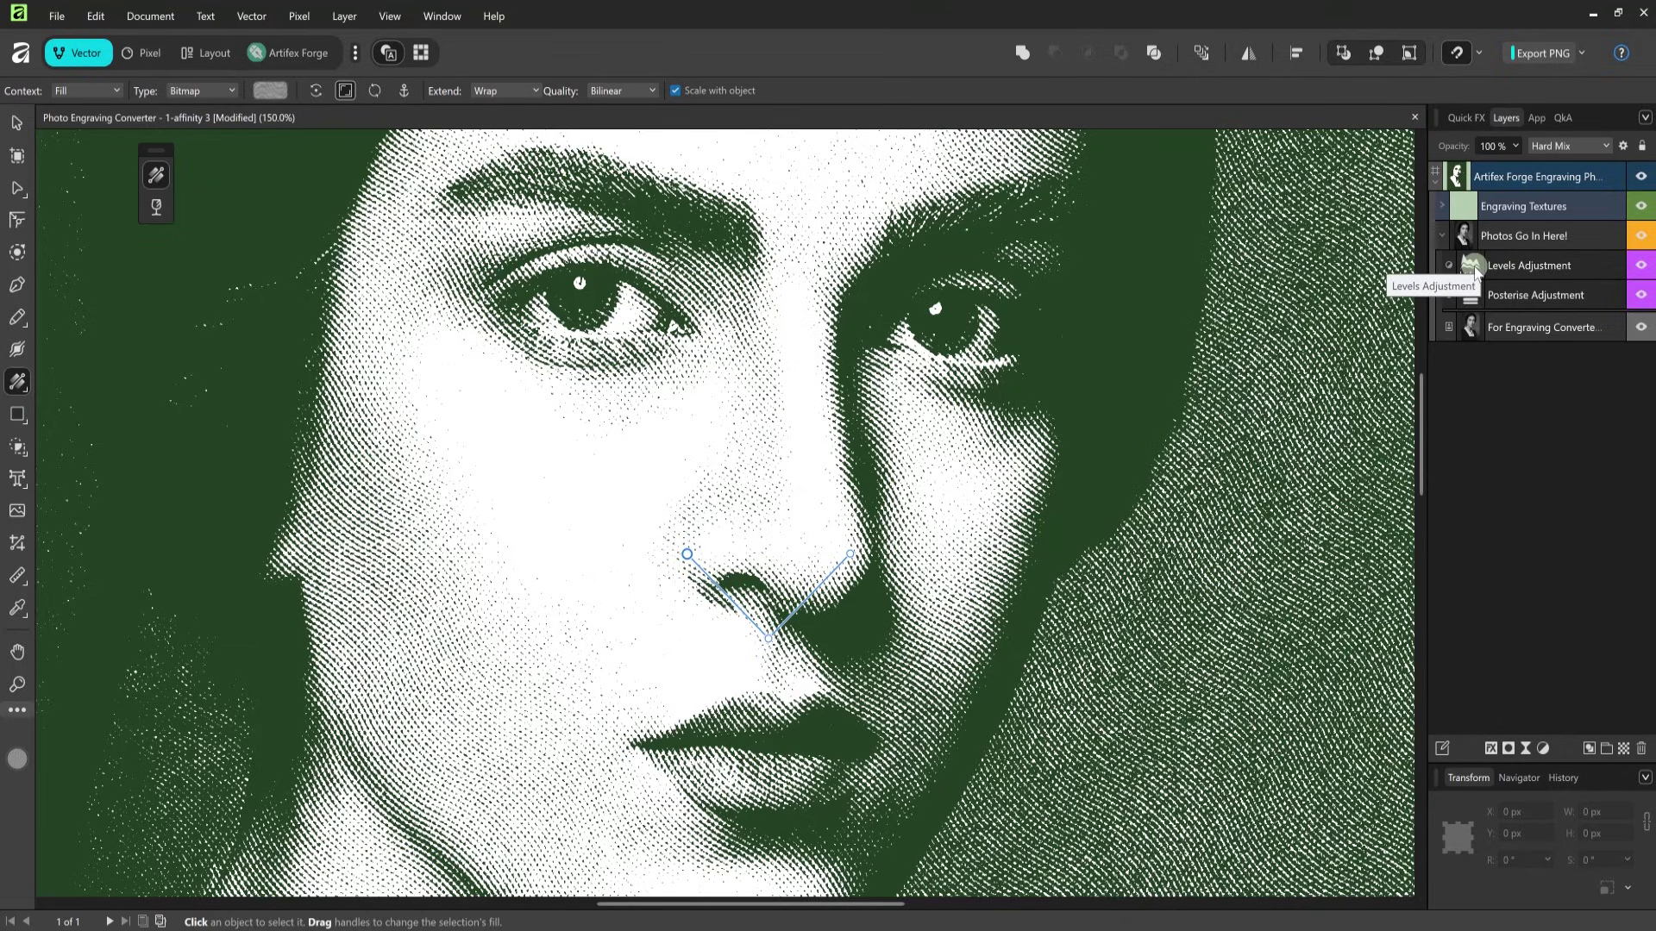
double_click(1473, 267)
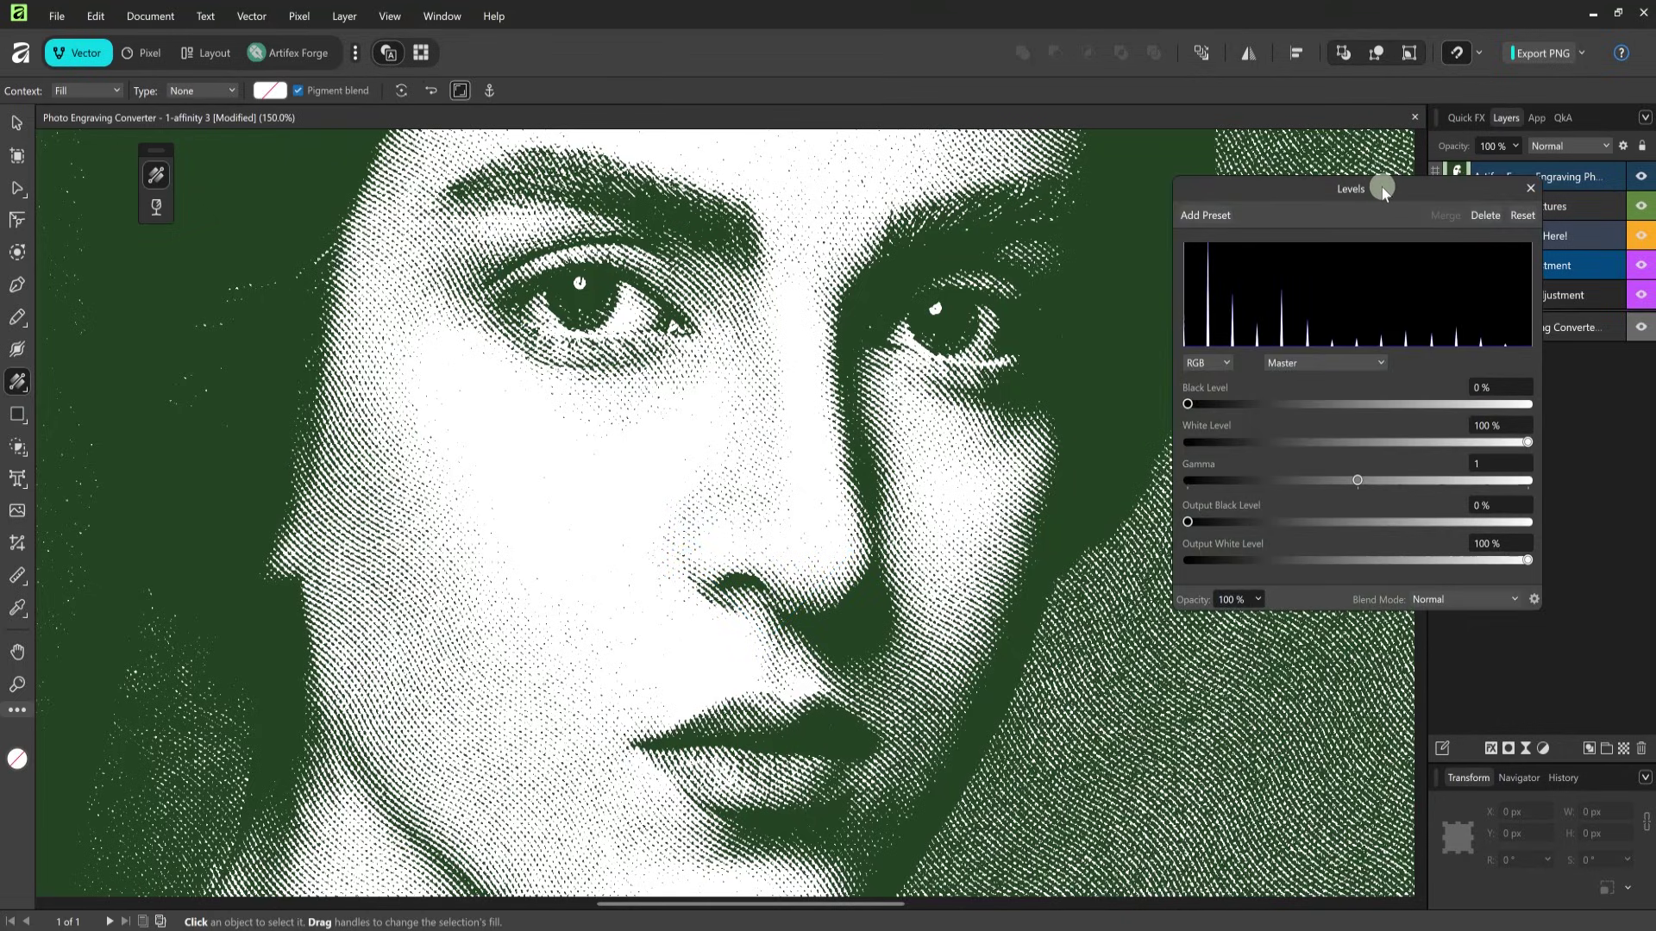
drag(1382, 188, 1244, 167)
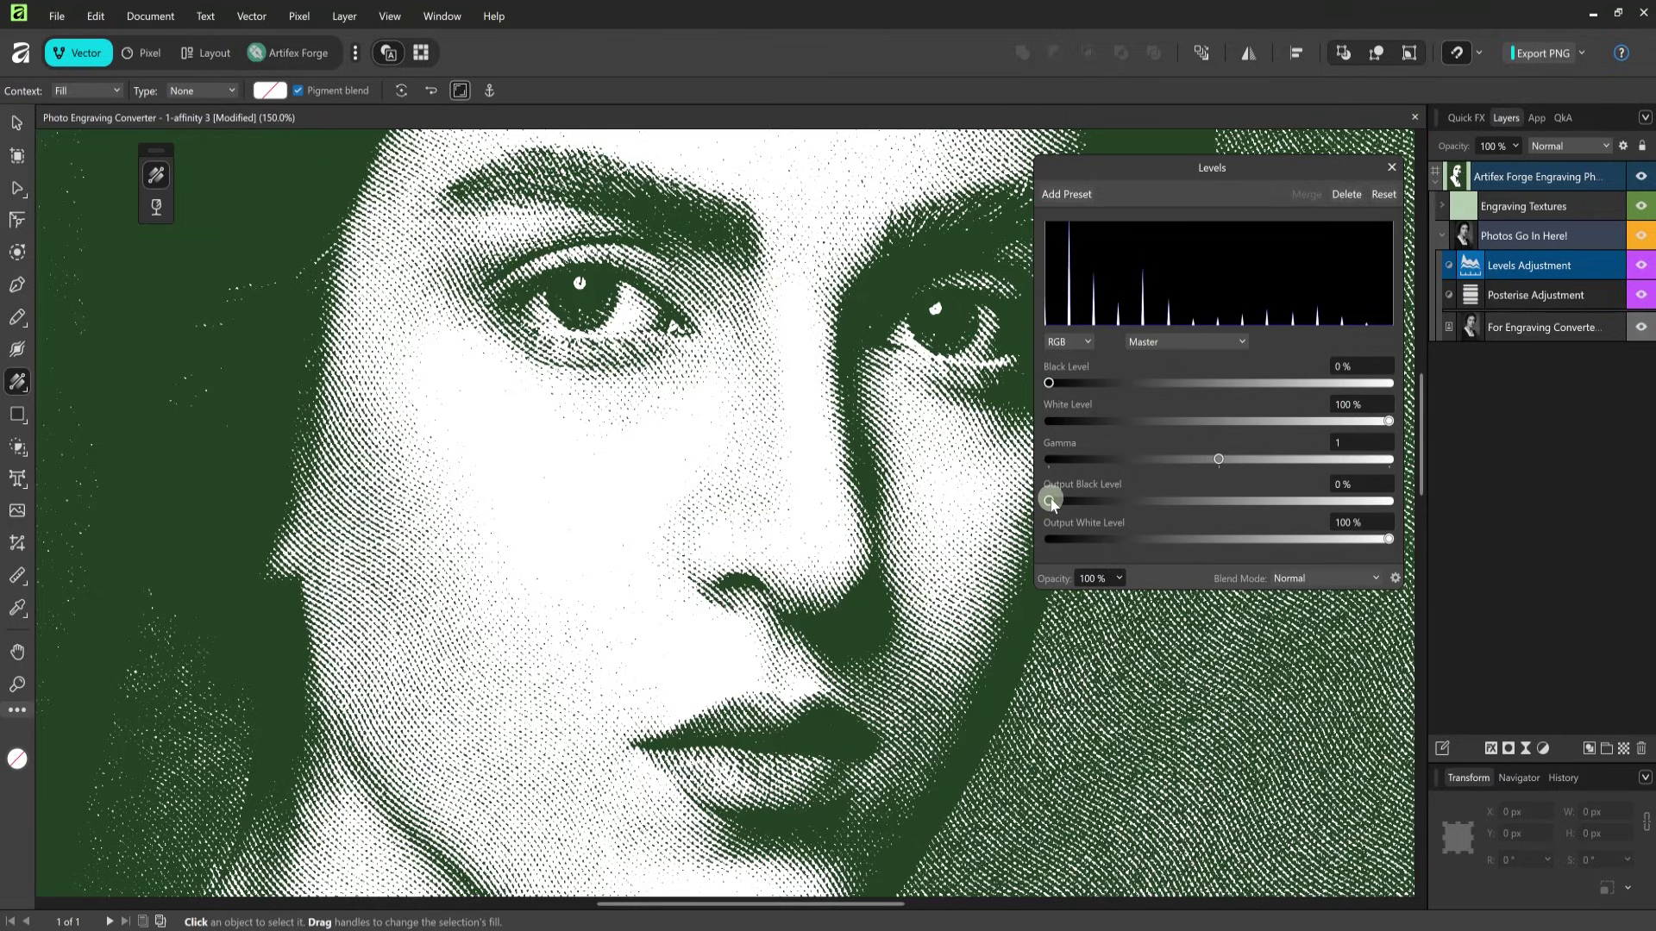
Step: Set Levels output black to 21%, output white to 88% and gamma to 1.299
drag(1053, 504, 1114, 503)
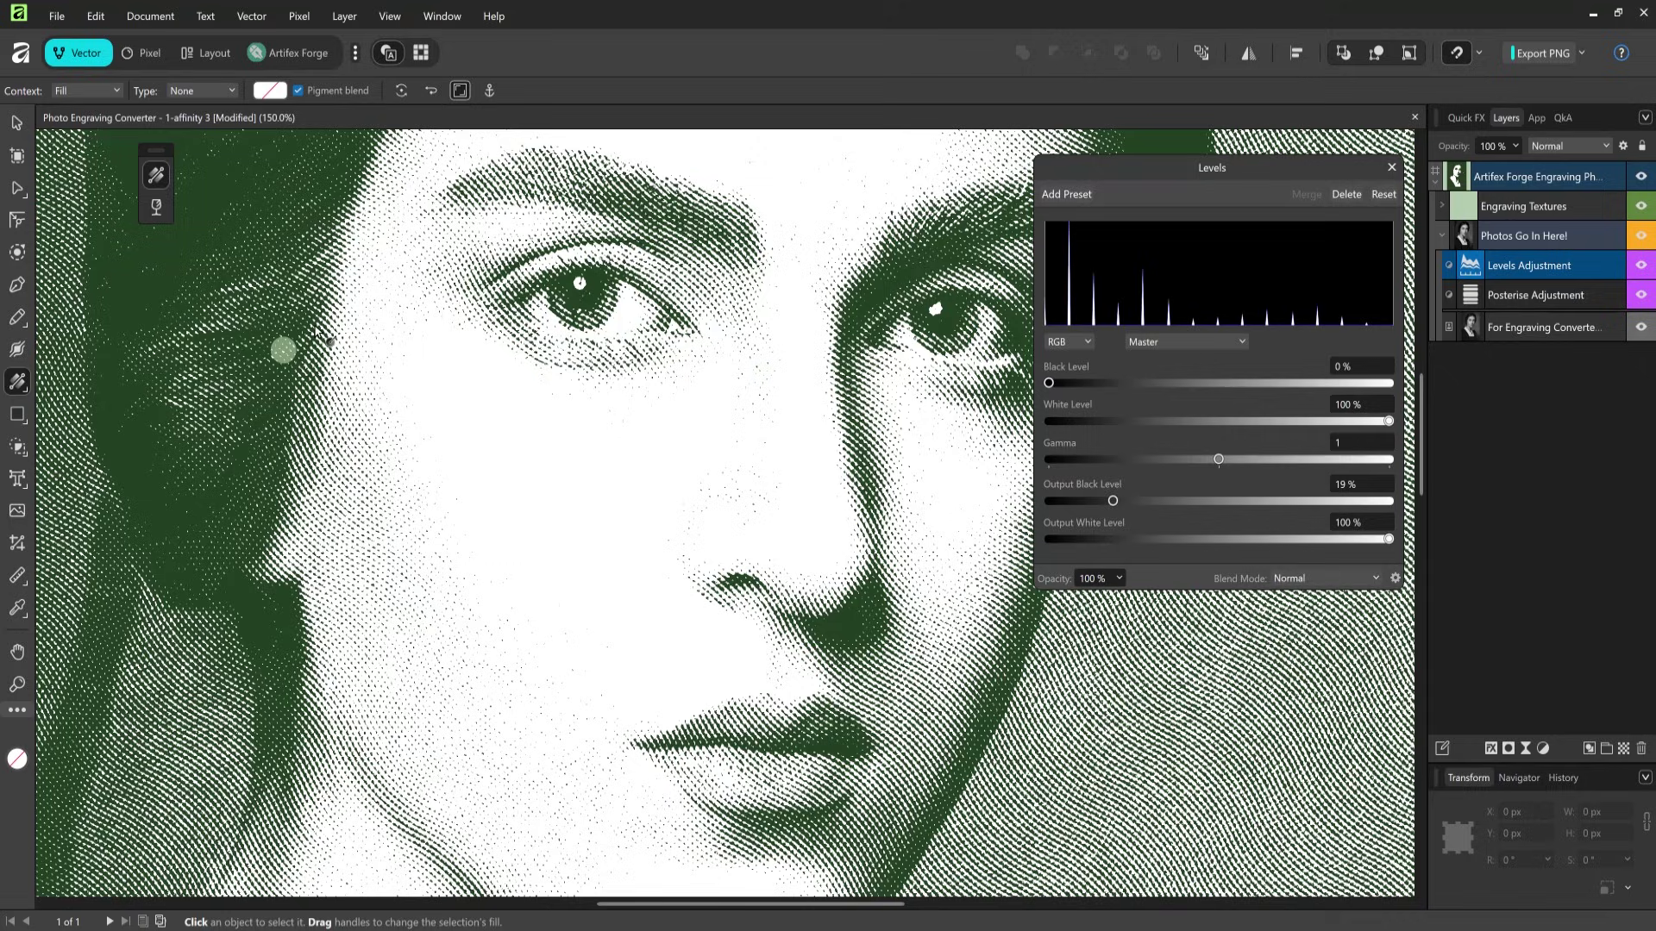
click(1360, 486)
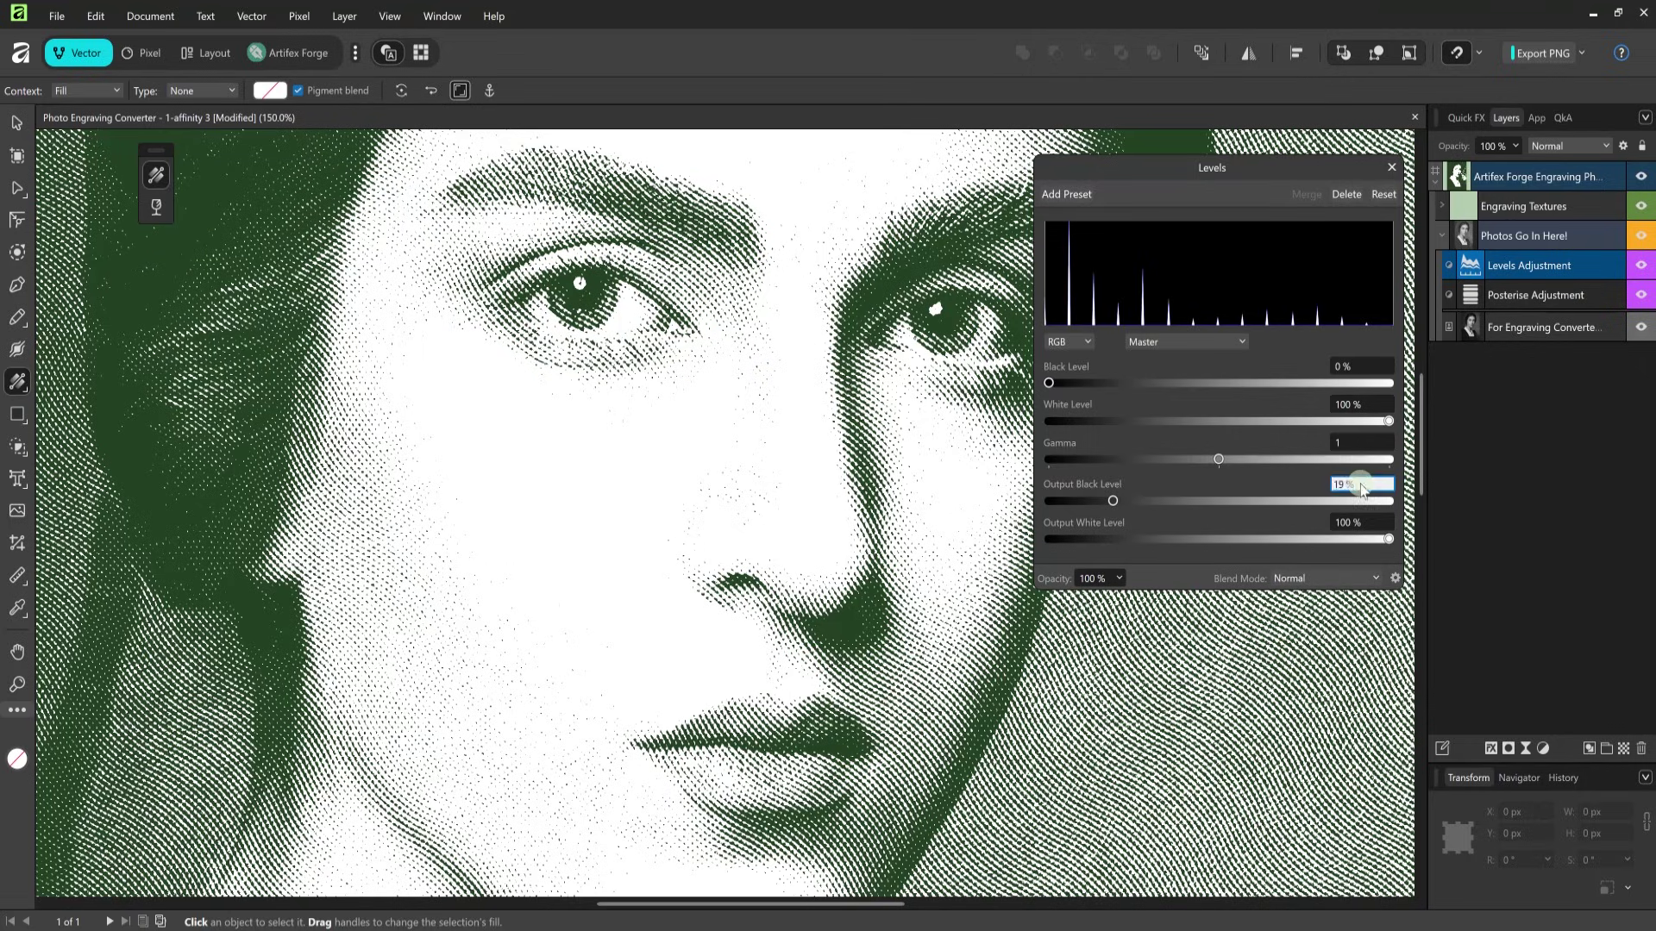
text(21)
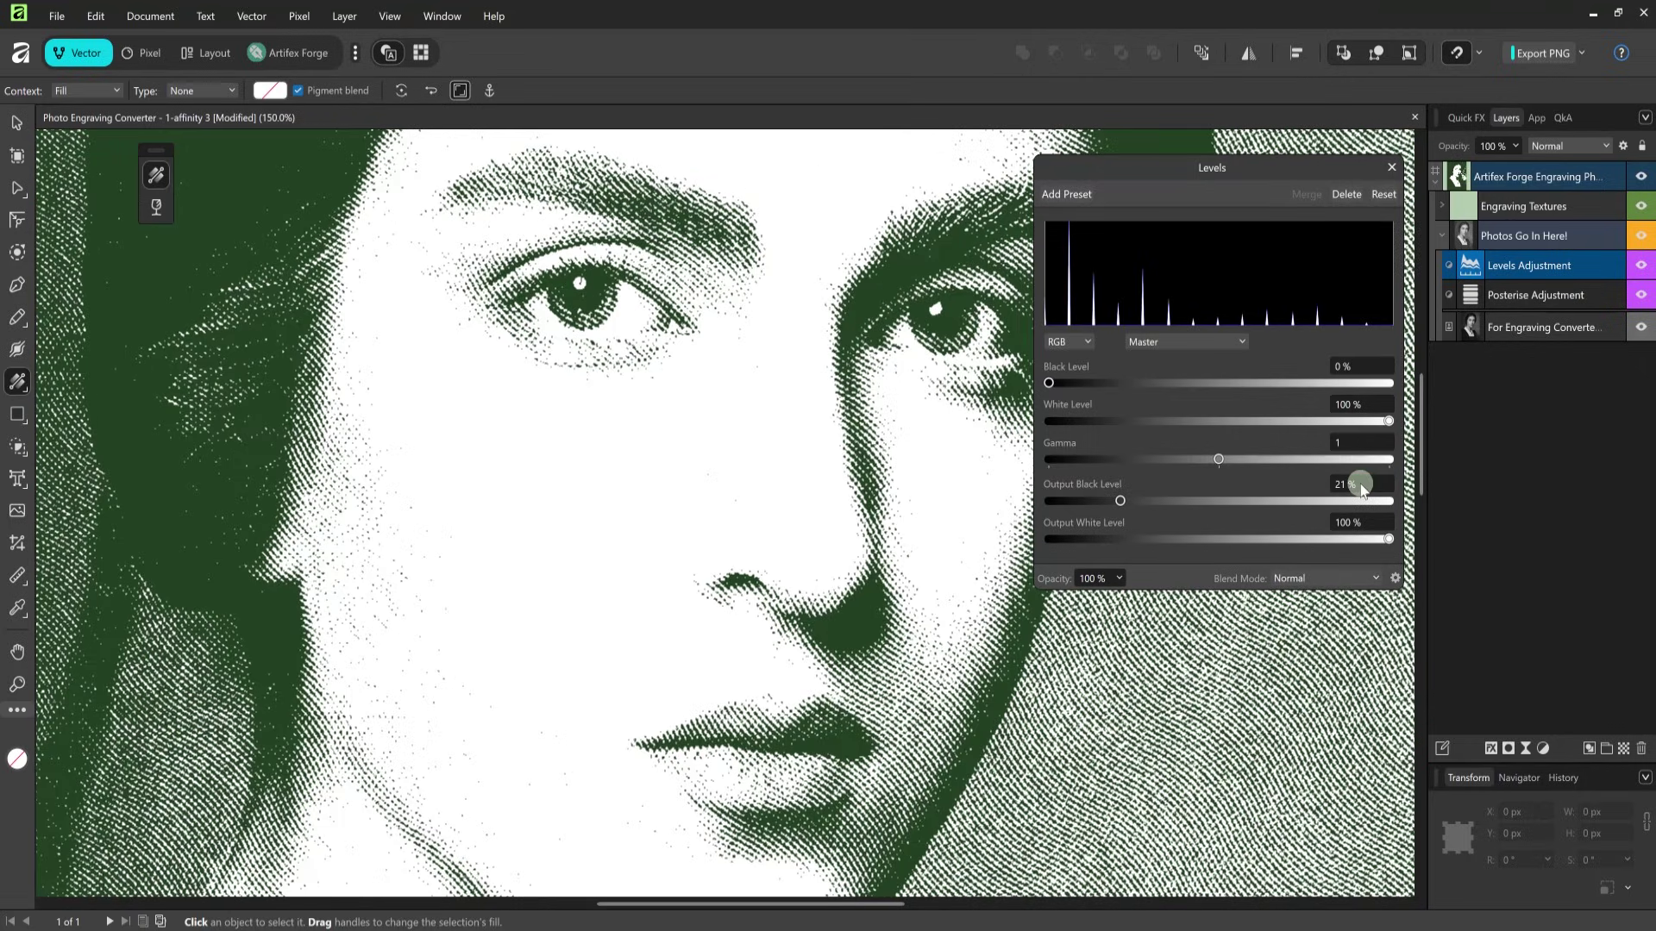
key(Return)
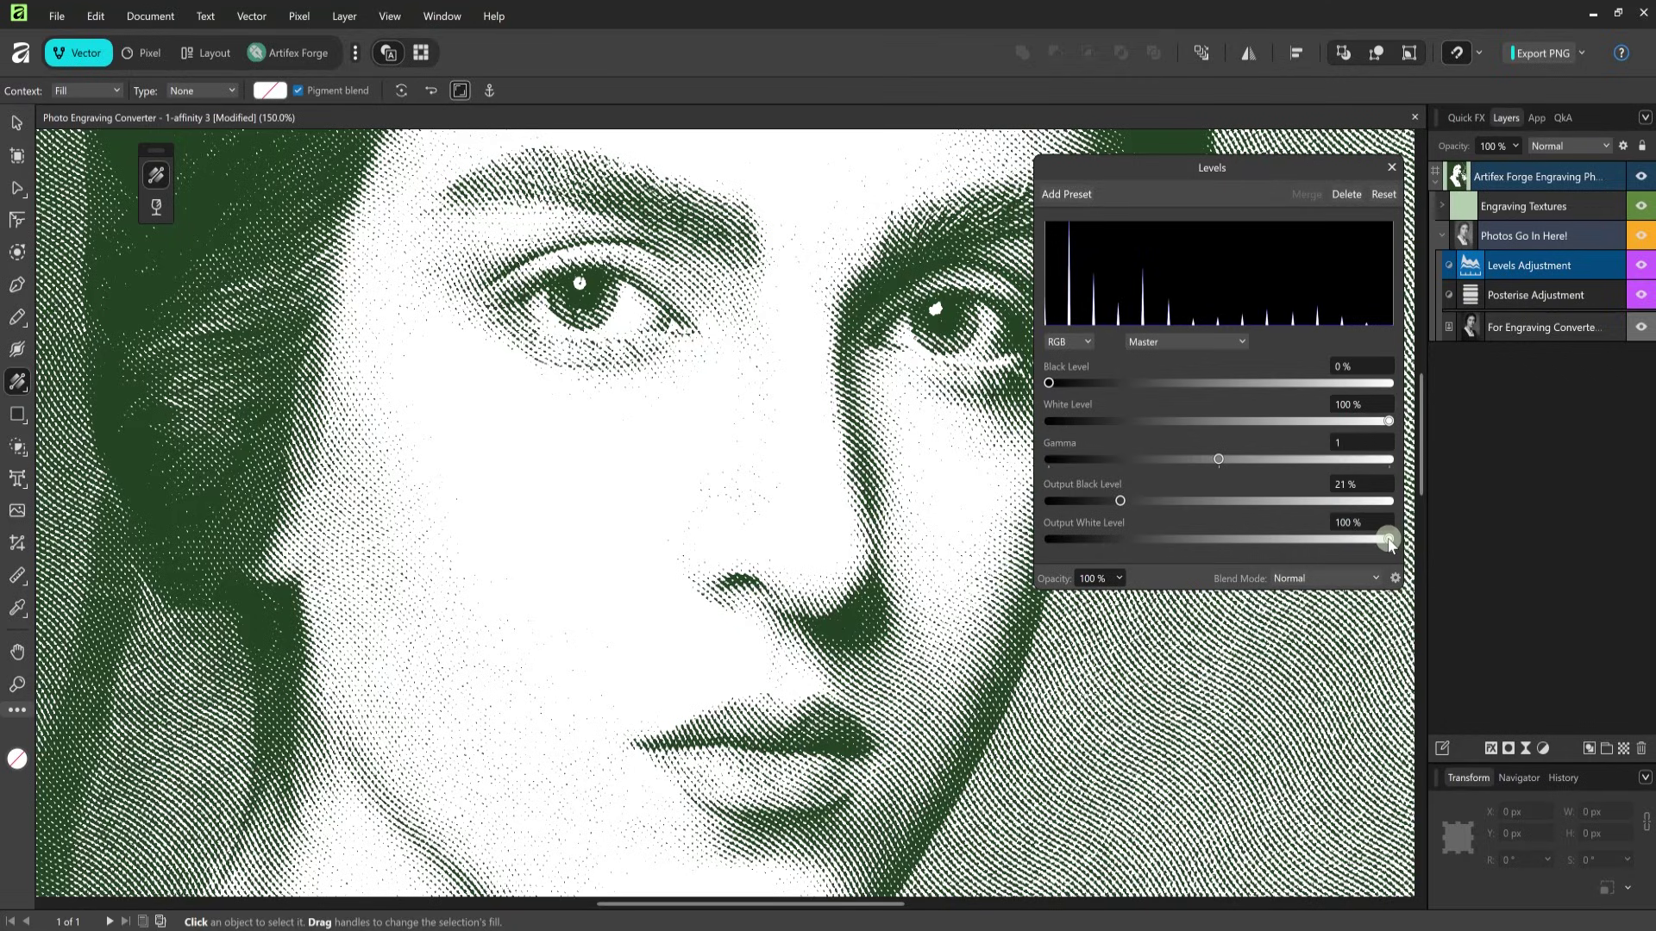
drag(1390, 541, 1341, 545)
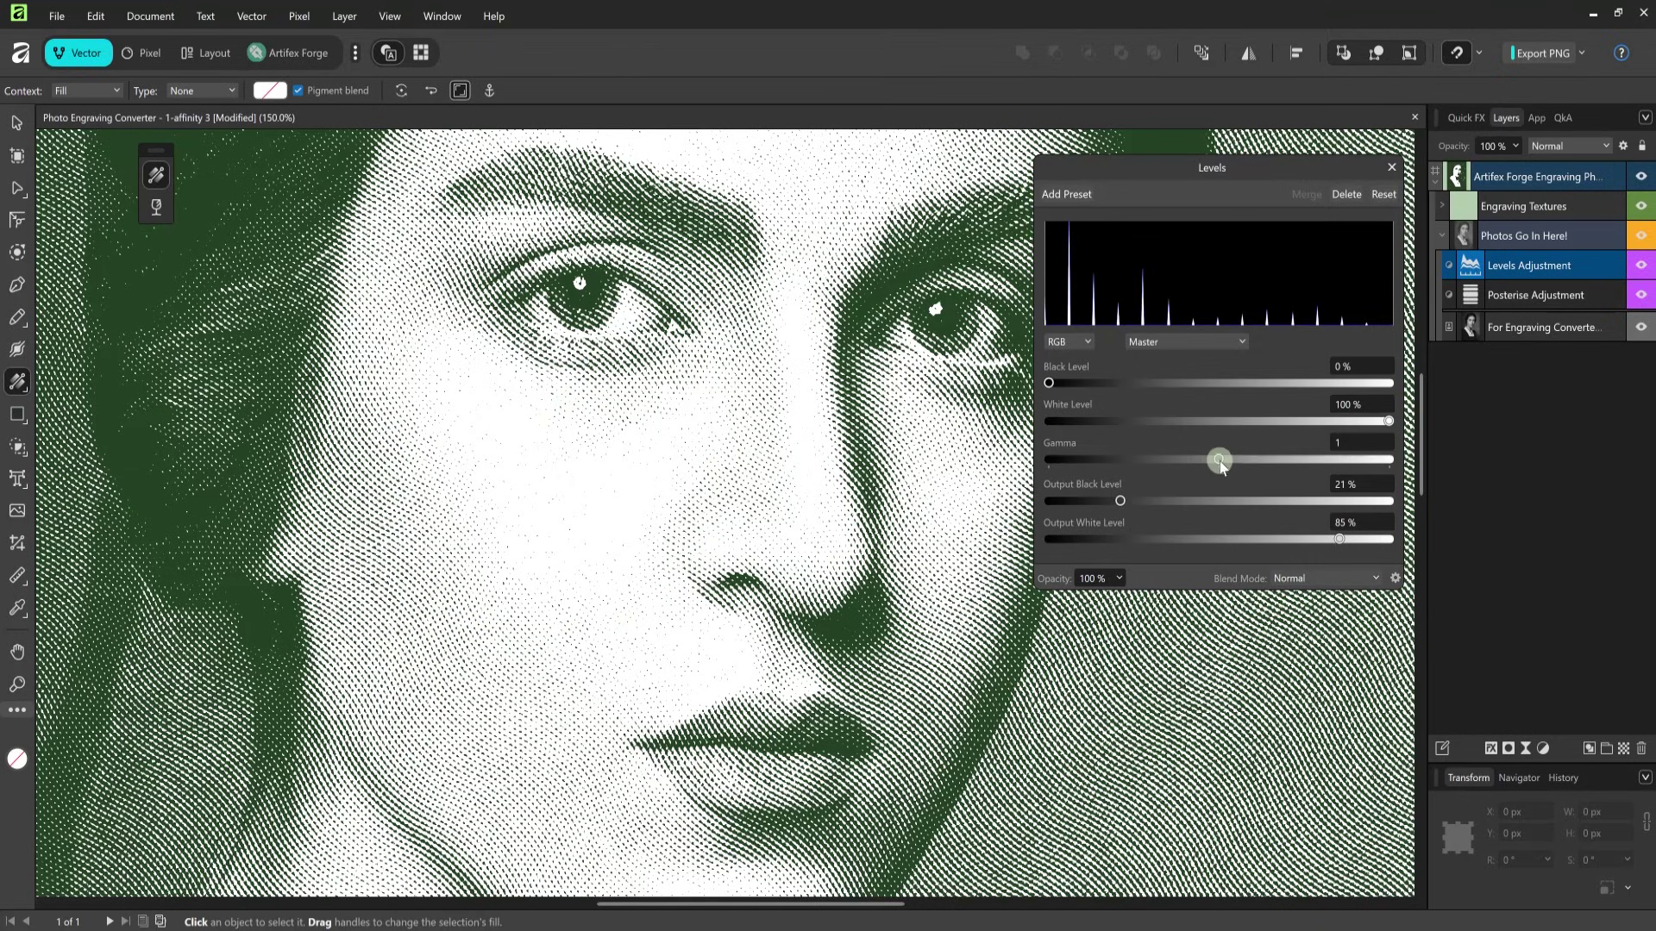
drag(1219, 460, 1253, 466)
key(ctrl+plus)
key(ctrl+plus)
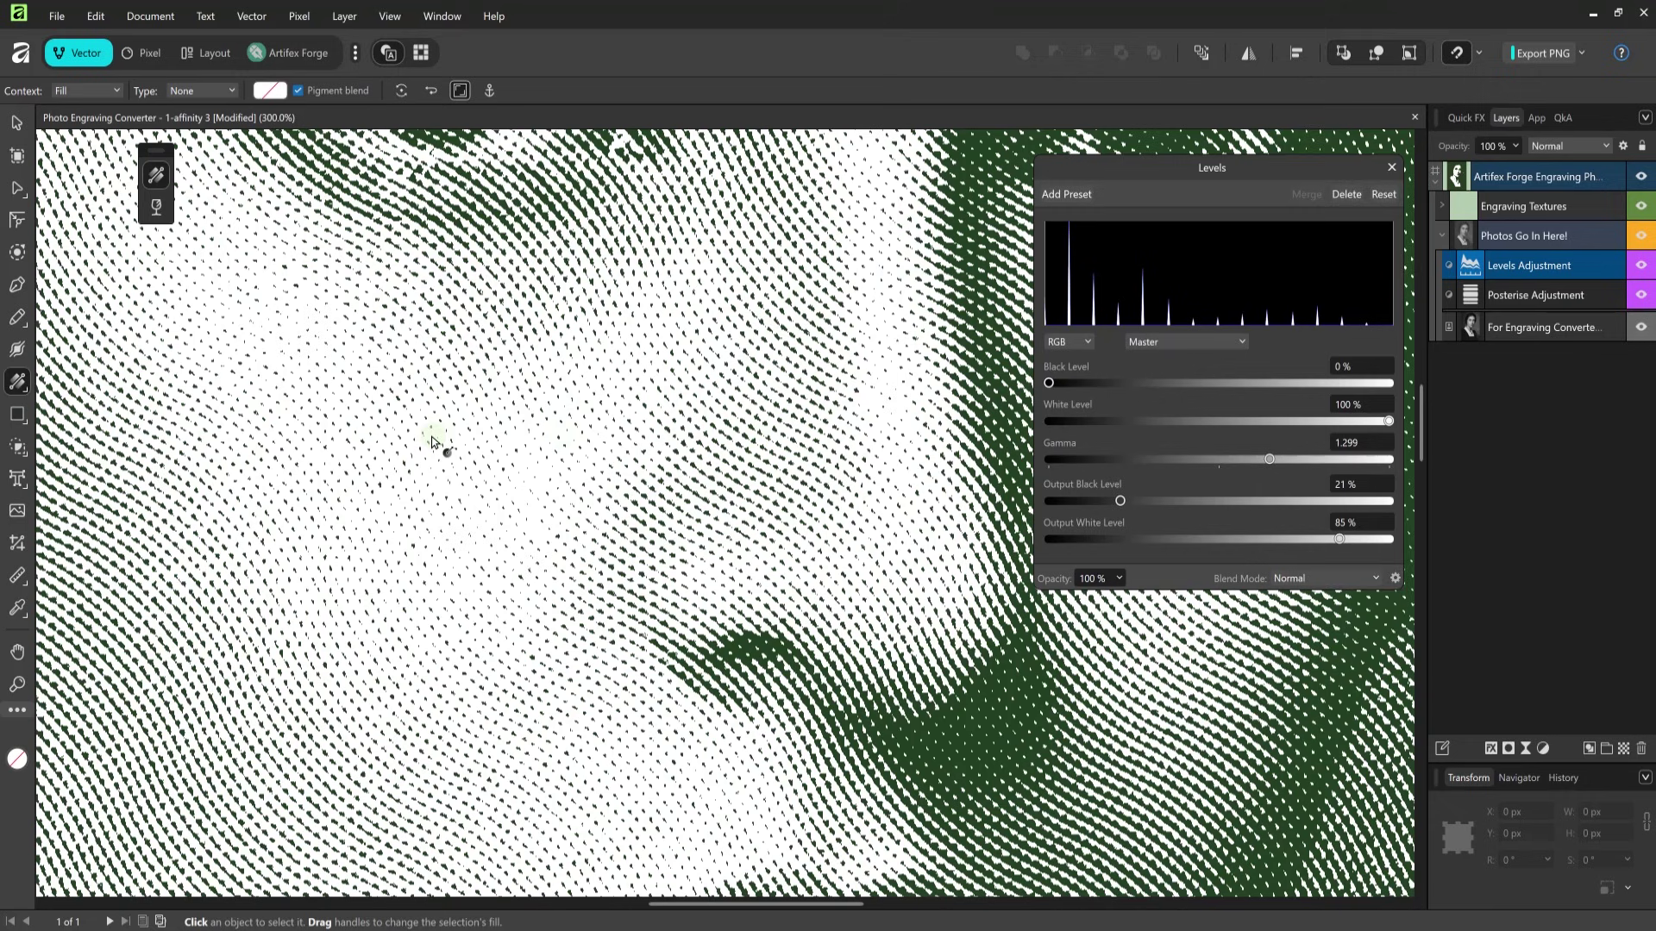
key(ctrl+minus)
key(ctrl+minus)
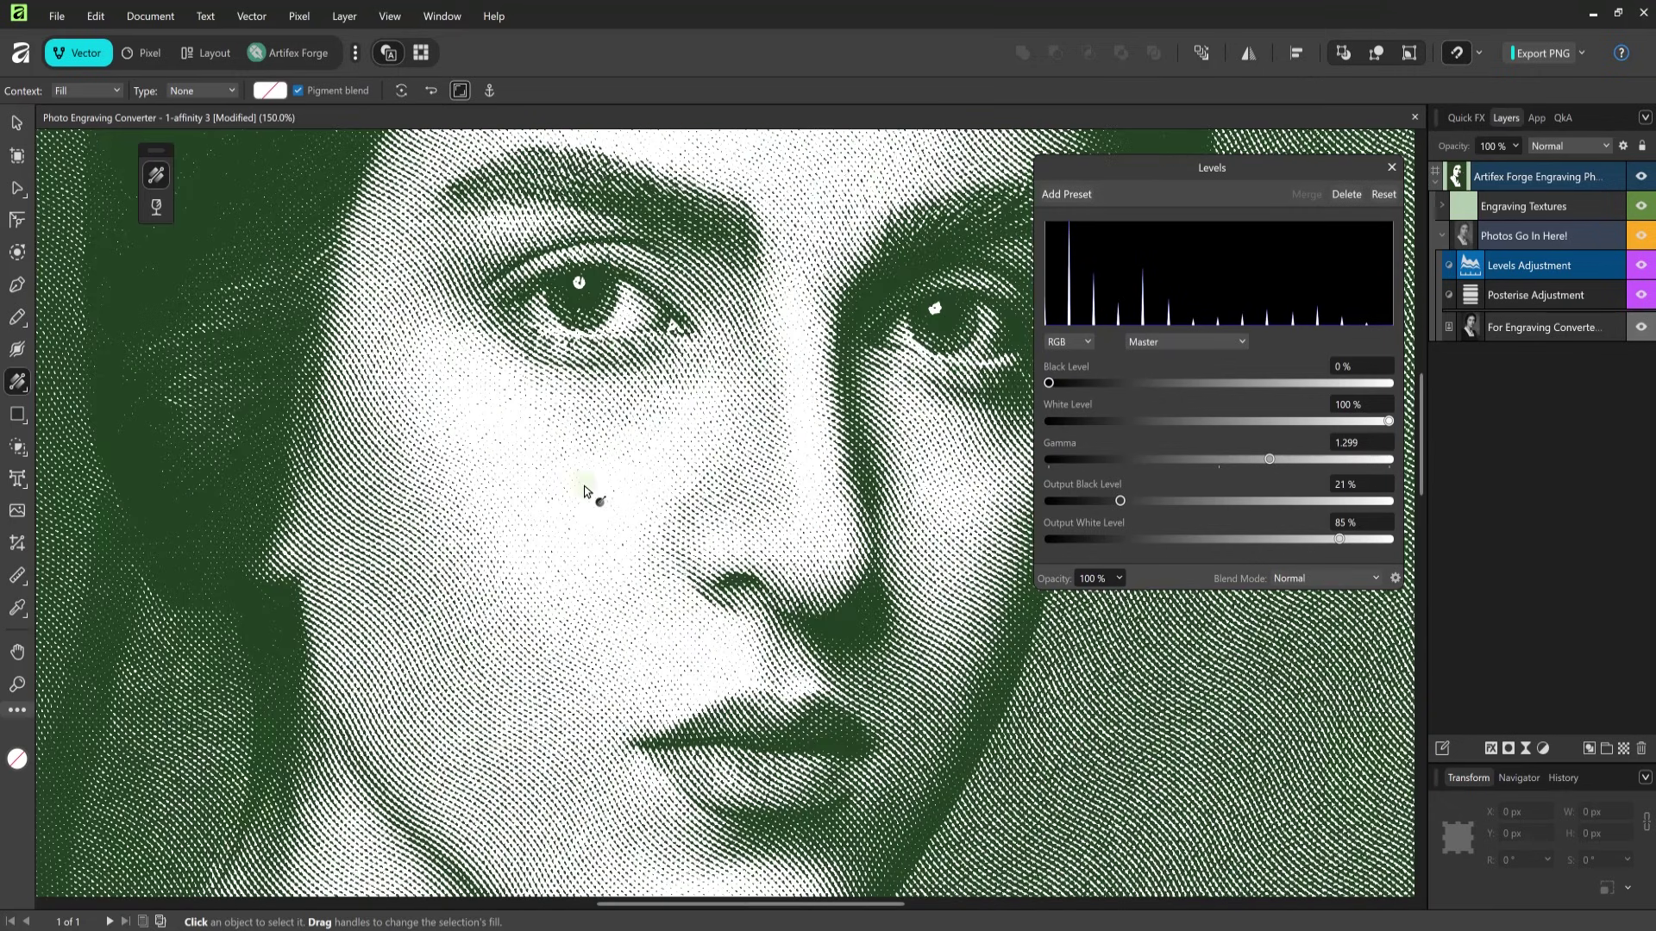
Step: After closing Levels, preview coarser Posterise levels, settle back at 15 and close Posterise
click(1392, 169)
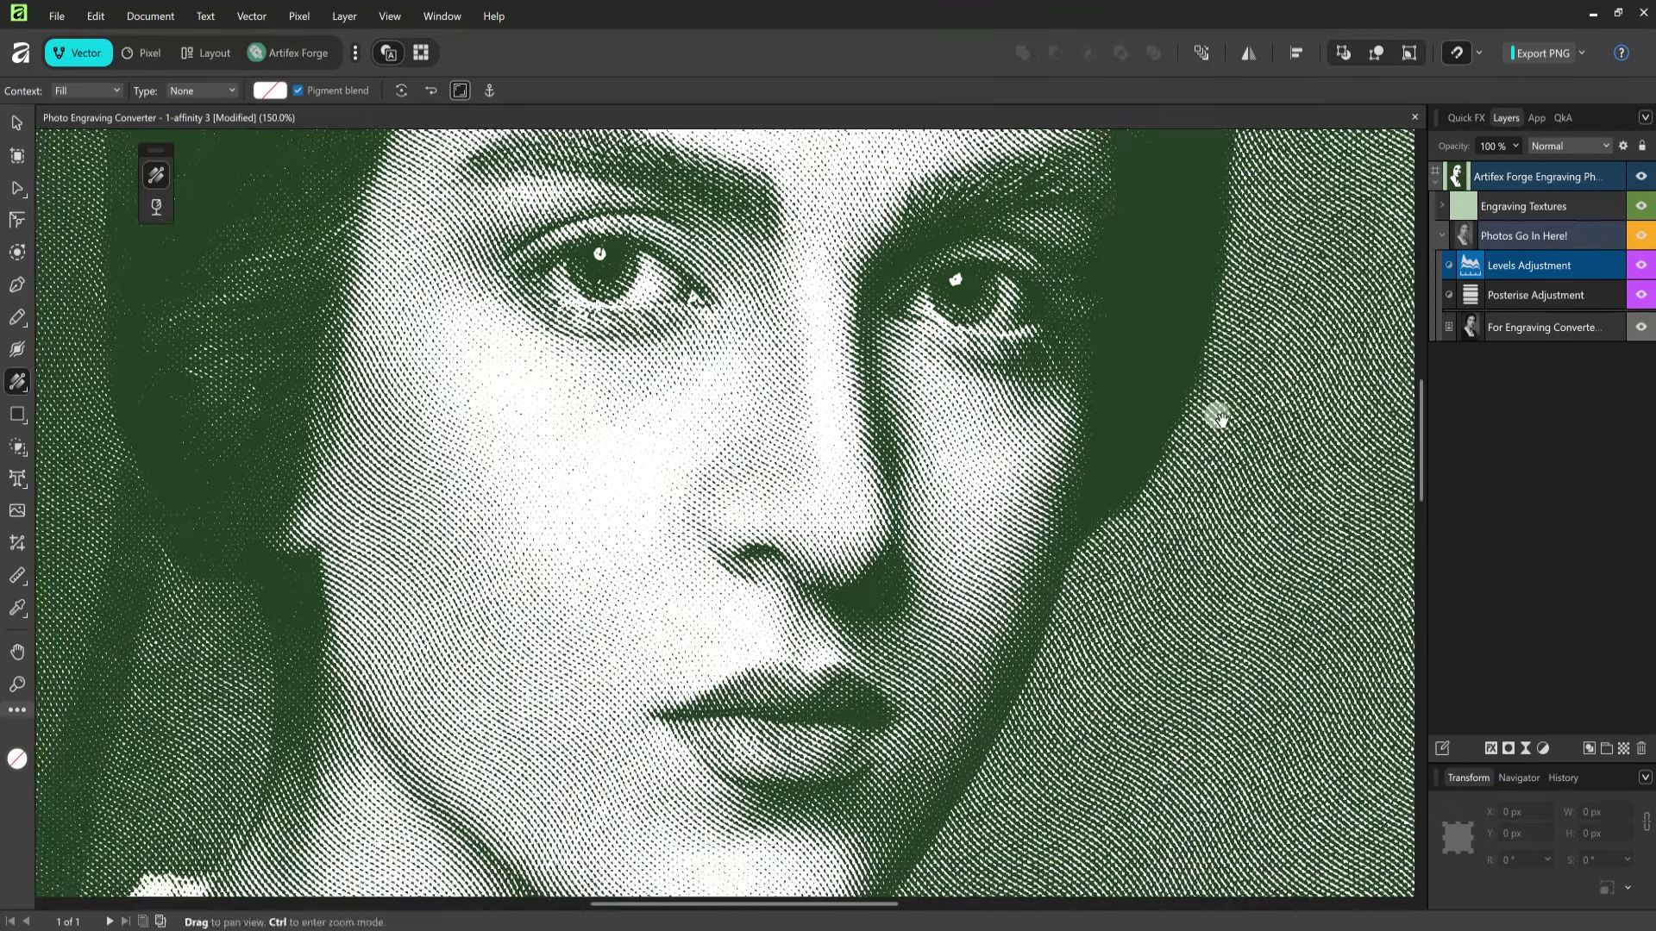
double_click(1470, 298)
drag(1298, 463, 1319, 440)
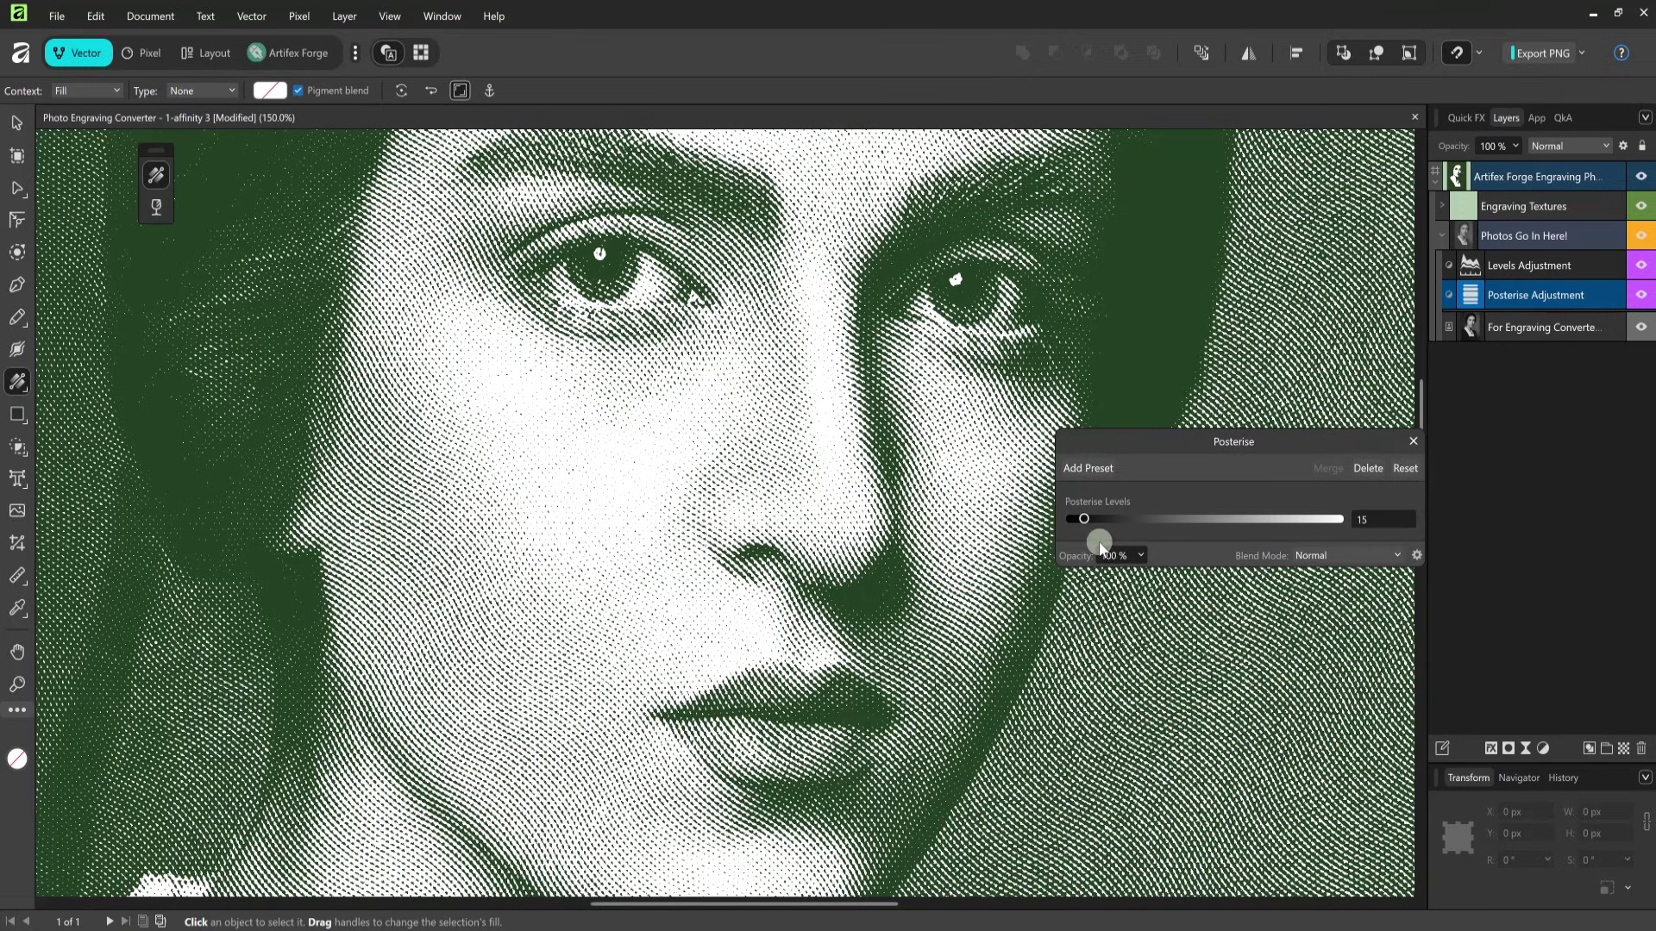
drag(1084, 522, 1072, 520)
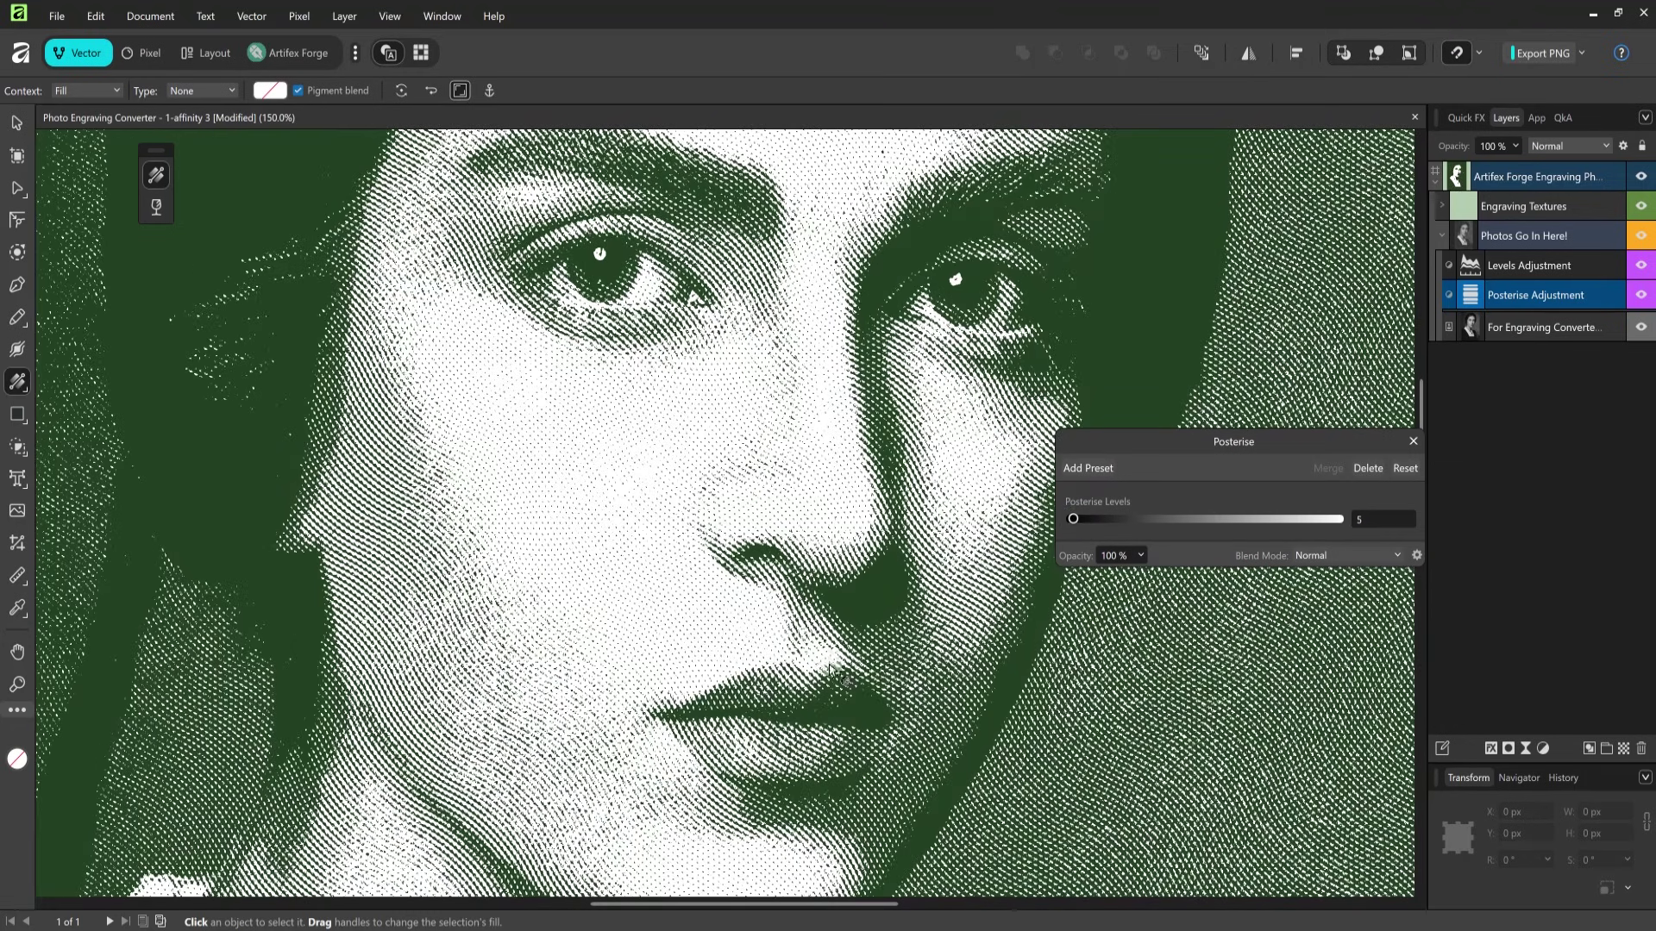
drag(1076, 522, 1088, 523)
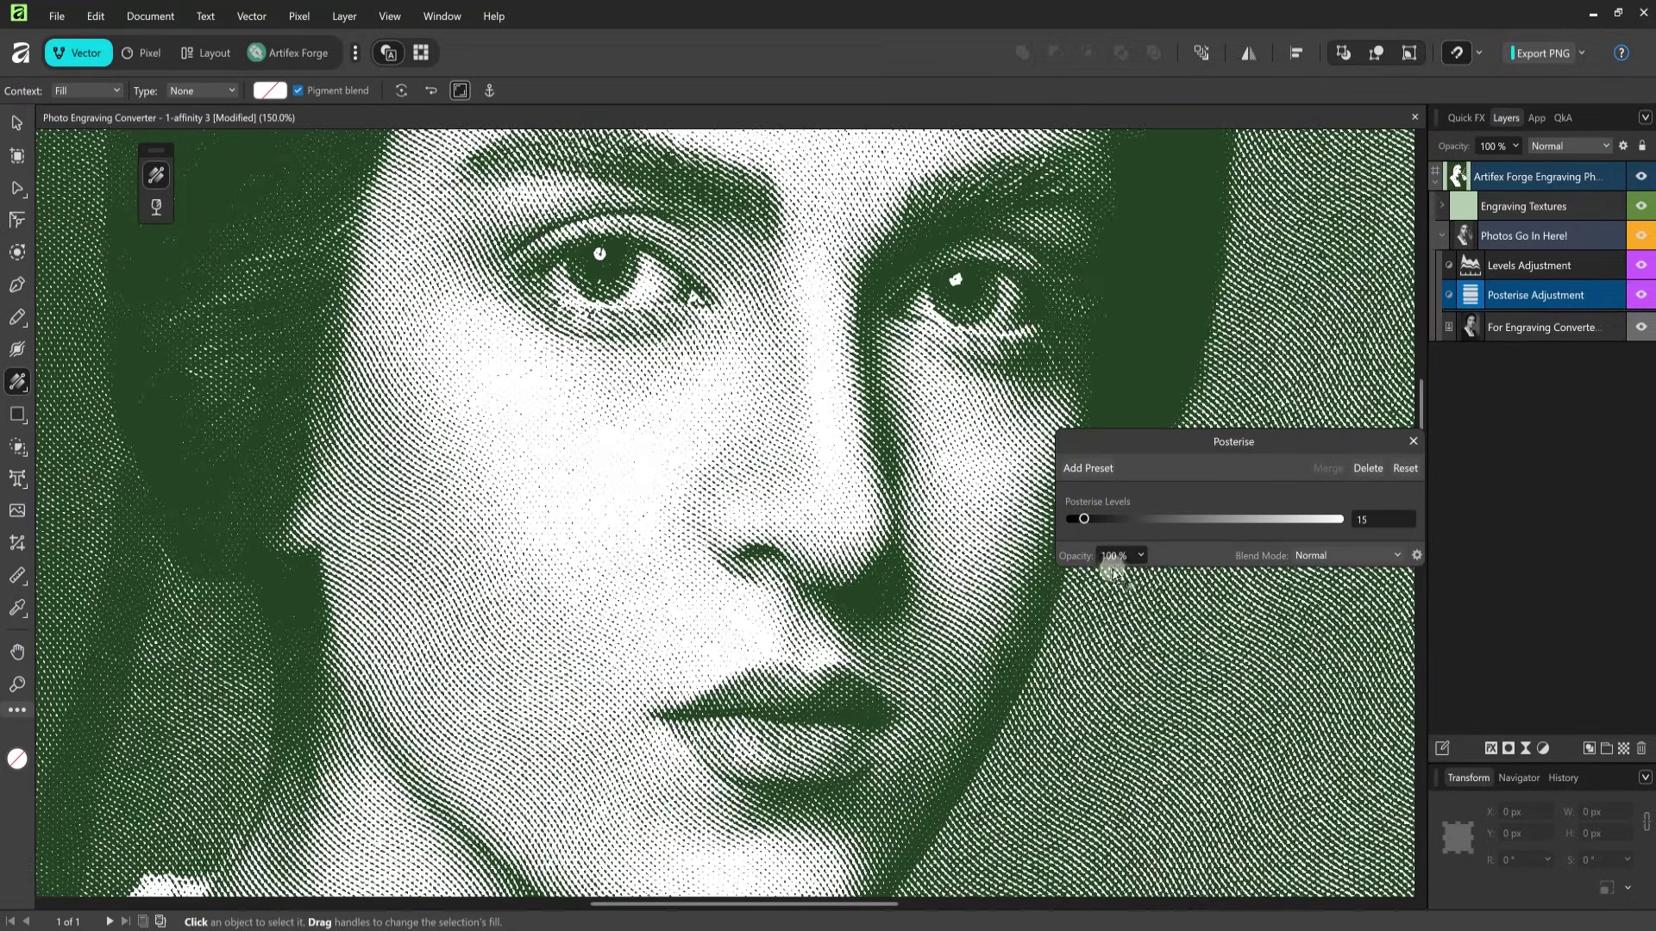
click(1413, 441)
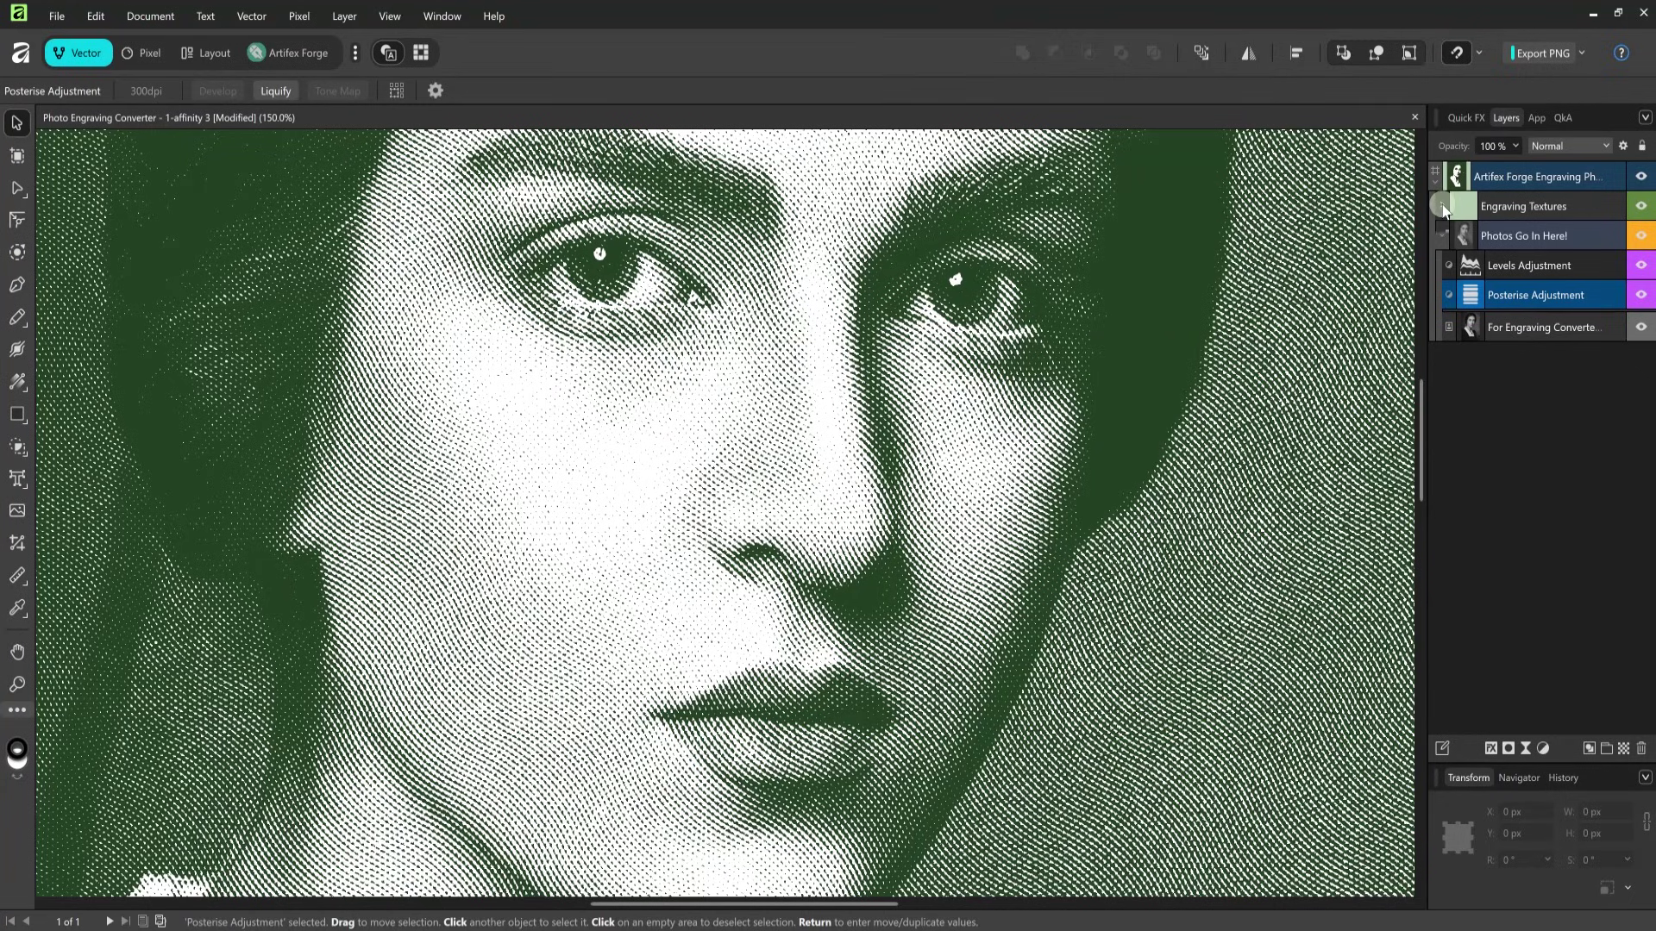
Step: Set the first engraving texture's Colour Overlay to brown with cyan 30 and magenta 67
click(1442, 206)
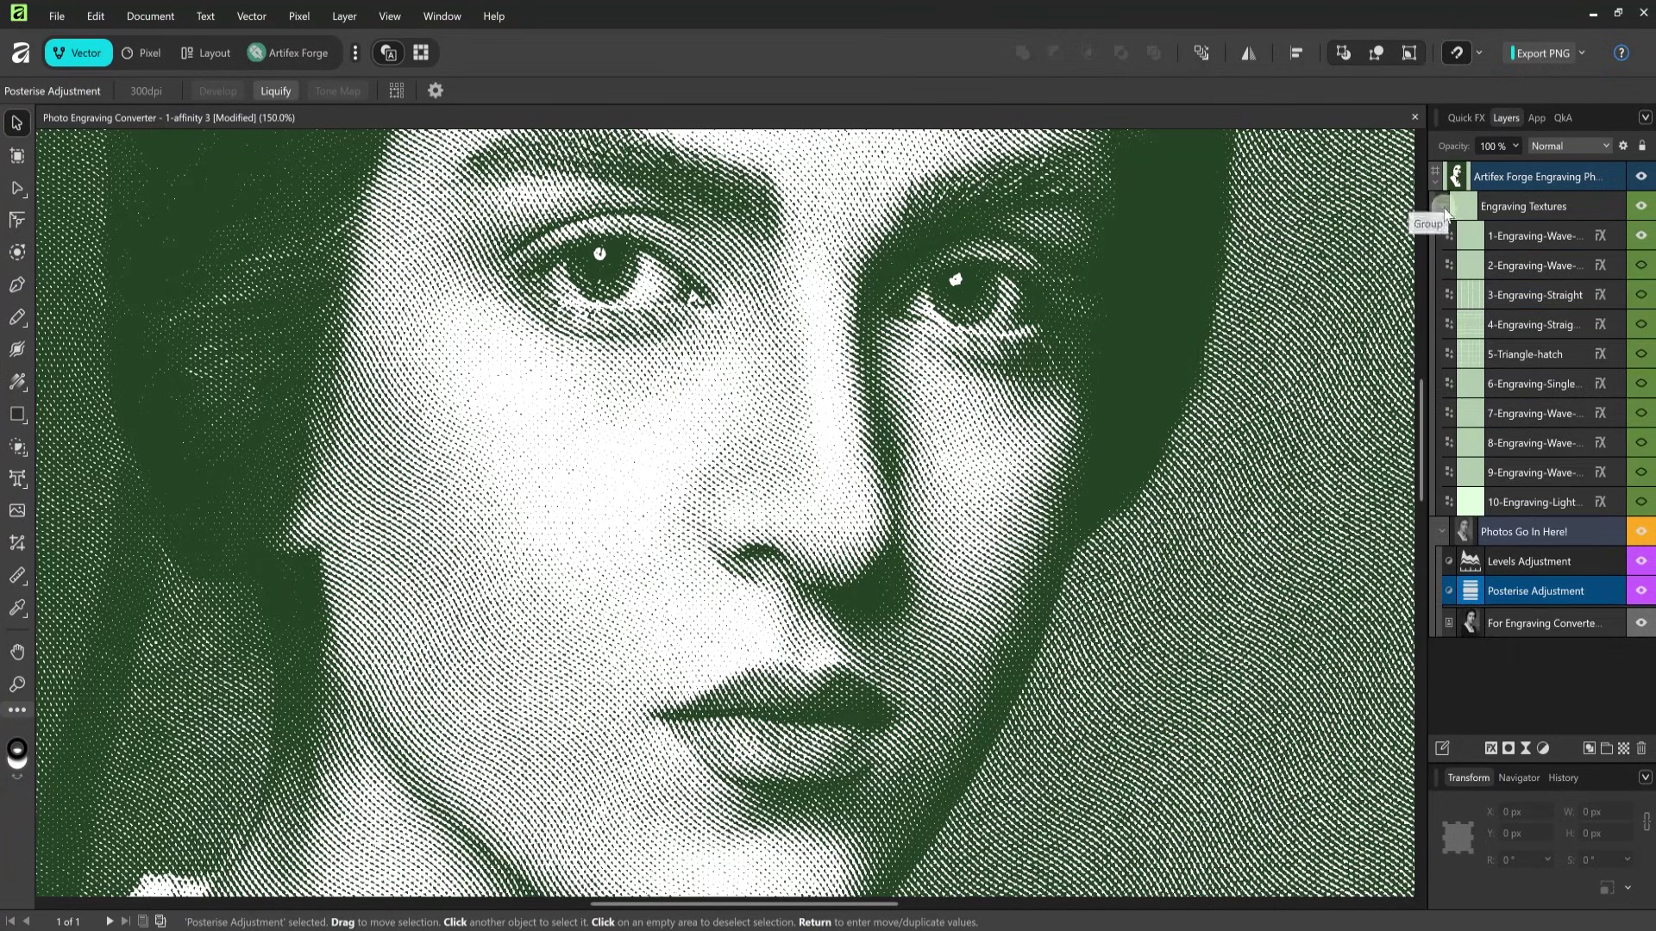
click(1601, 237)
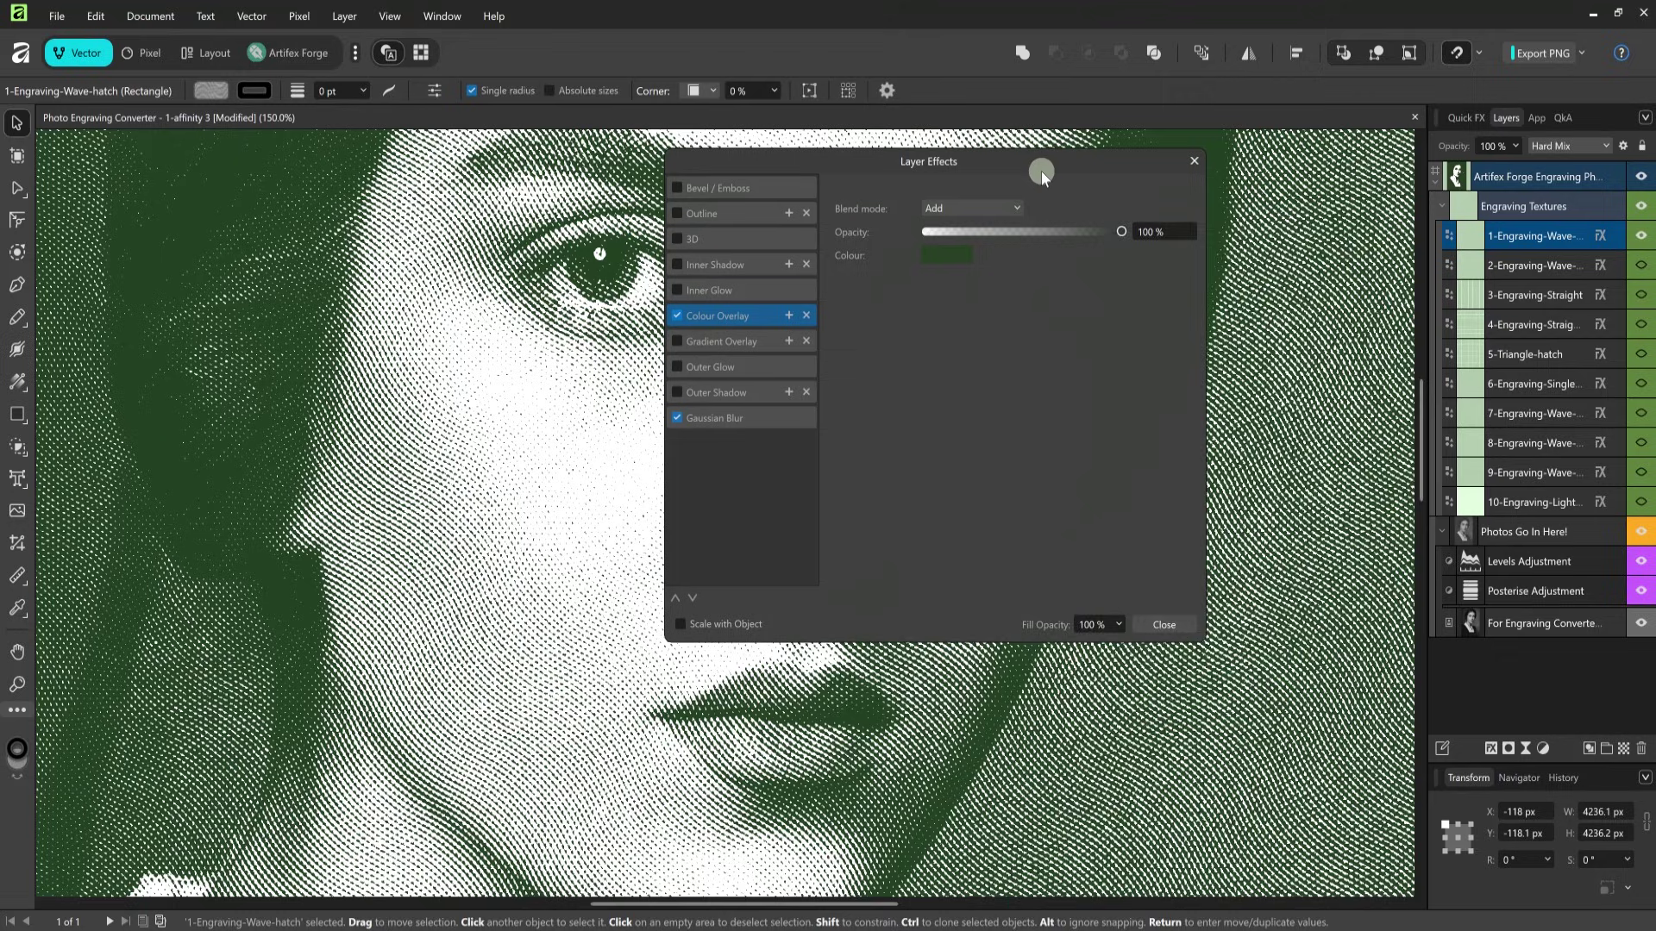
drag(1033, 160, 1307, 395)
click(1278, 487)
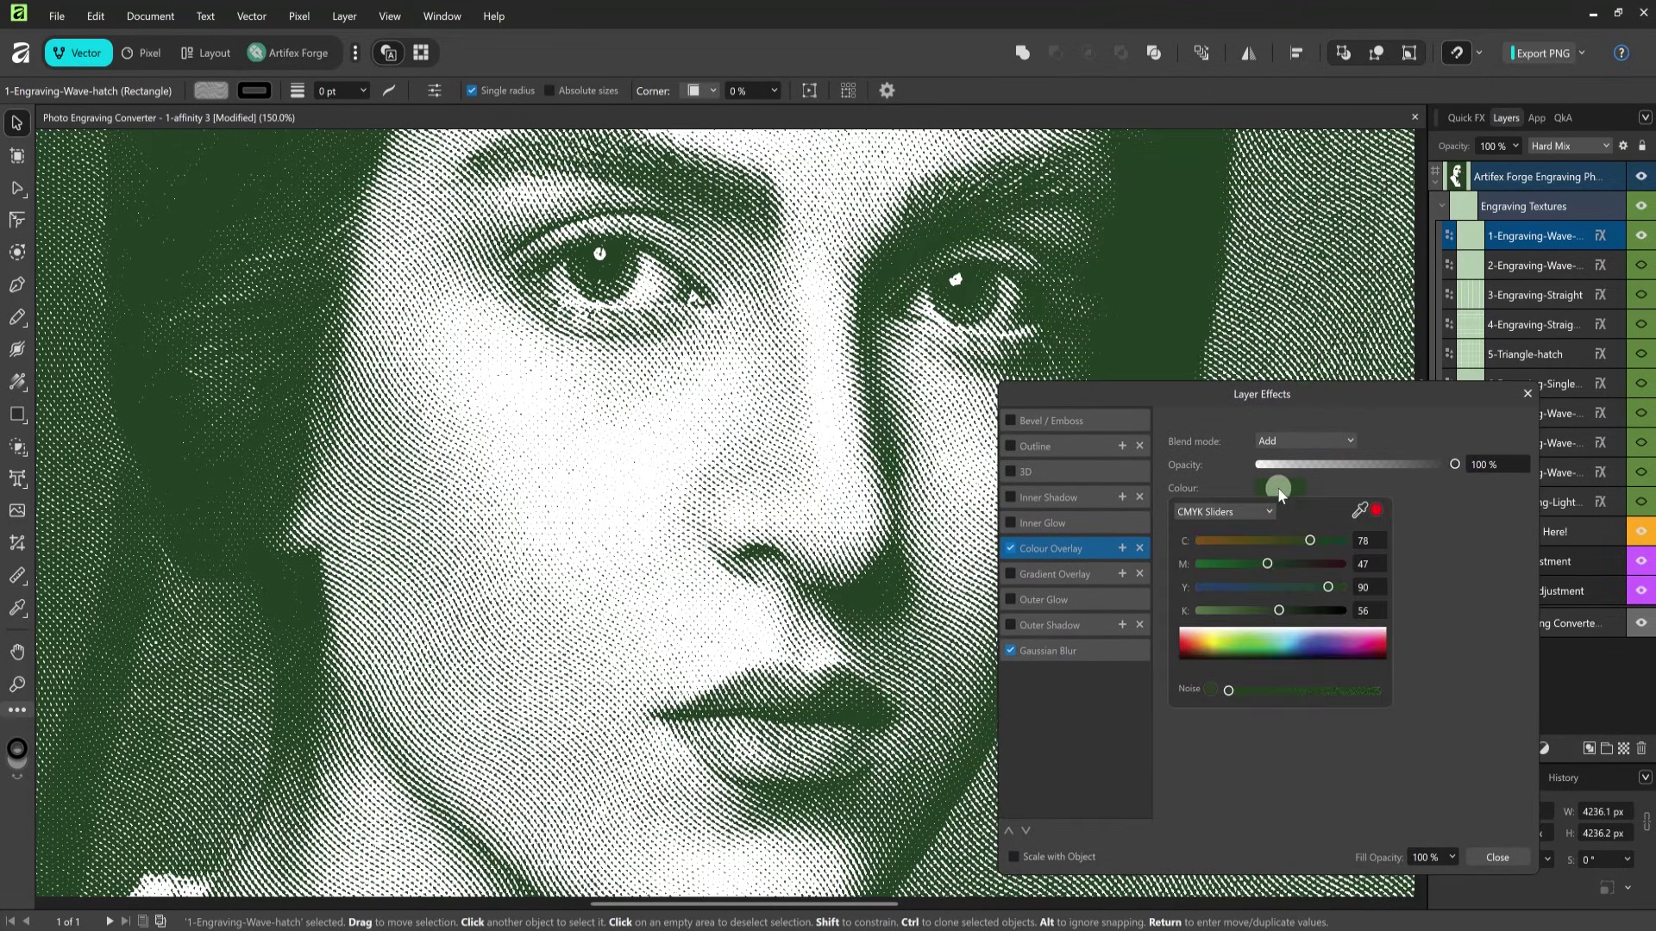
click(1368, 541)
text(30)
key(Tab)
text(67)
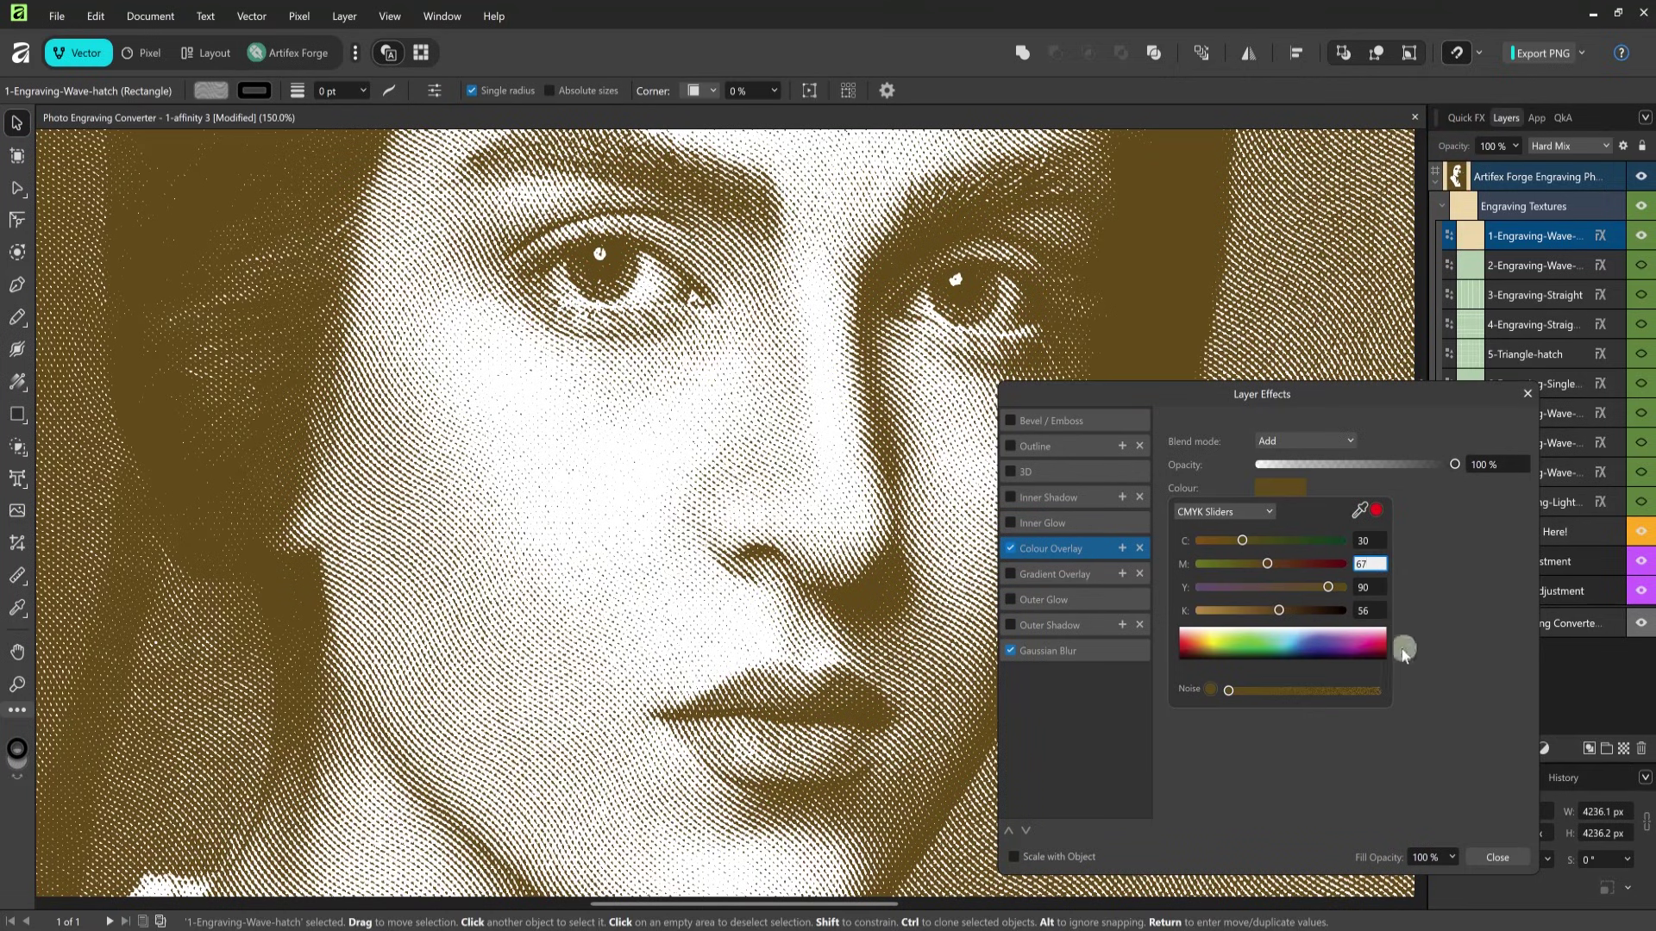
key(Return)
click(1460, 603)
click(1495, 858)
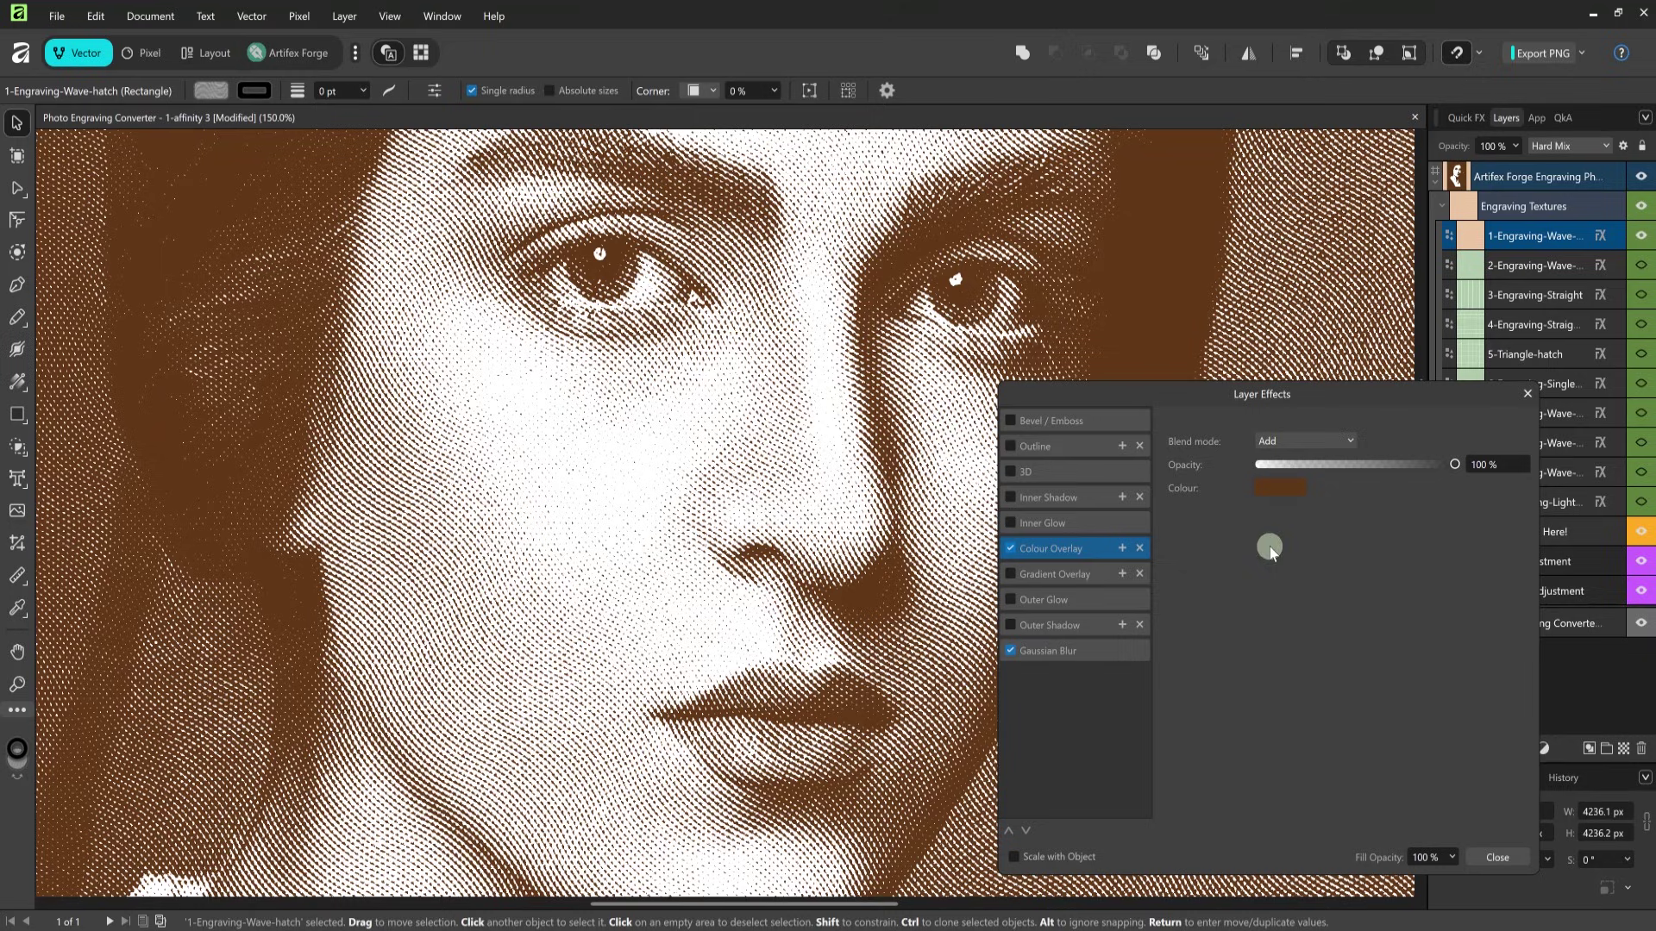
Step: Try a Gradient Overlay instead, then revert to the brown Colour Overlay
click(1010, 549)
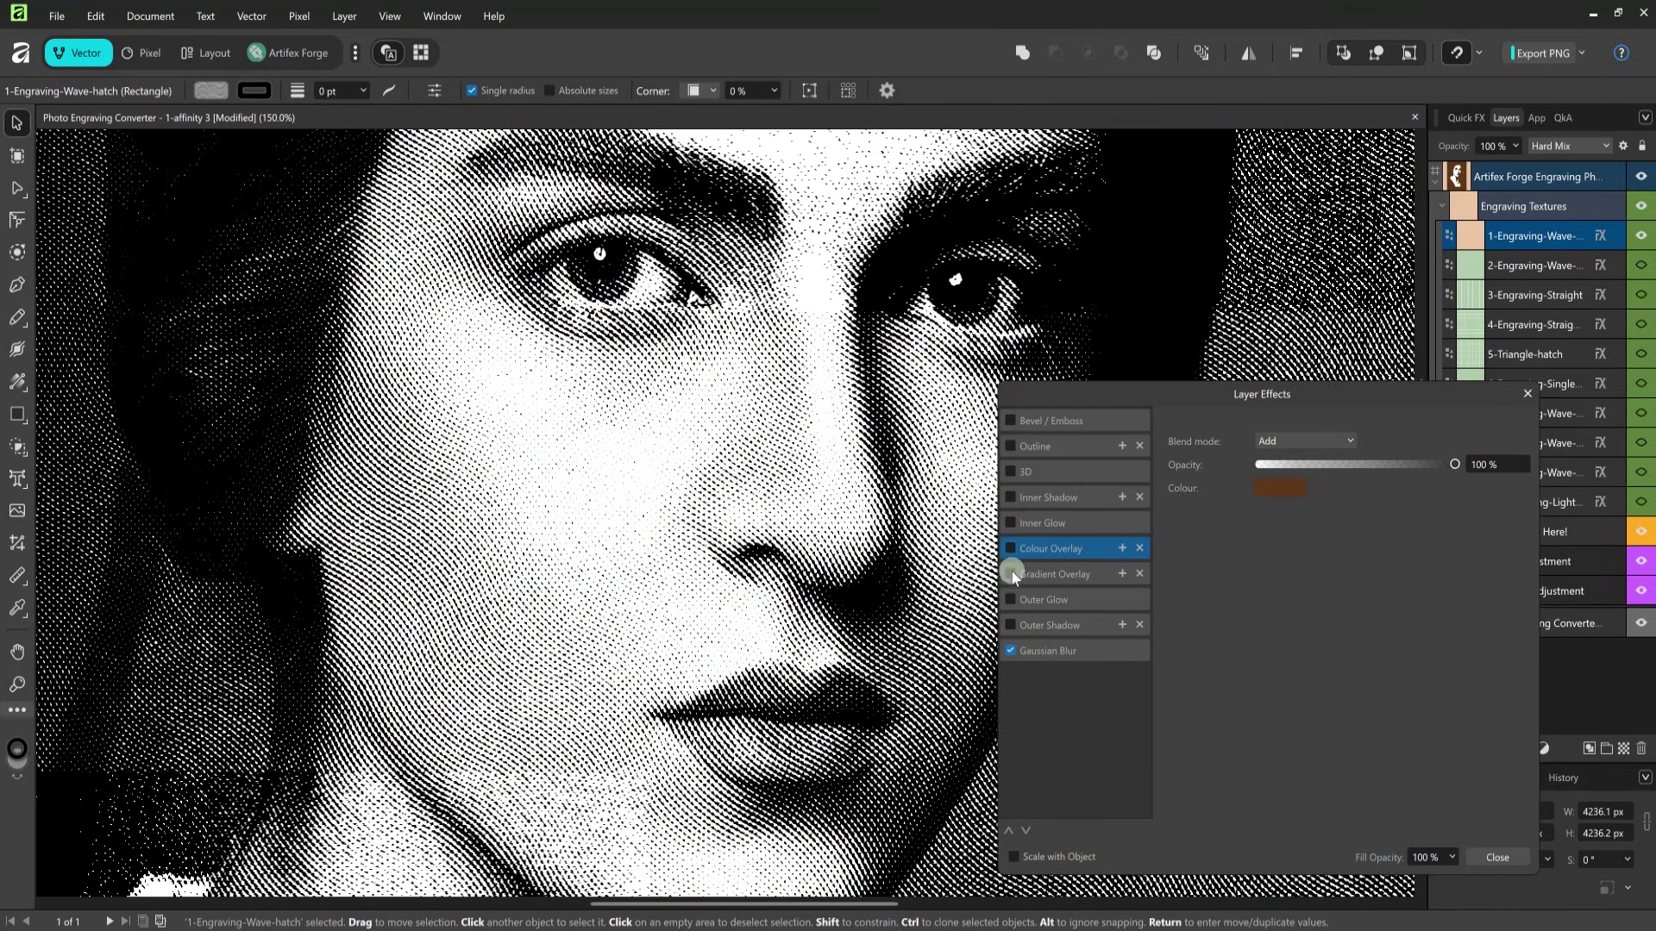
click(1011, 575)
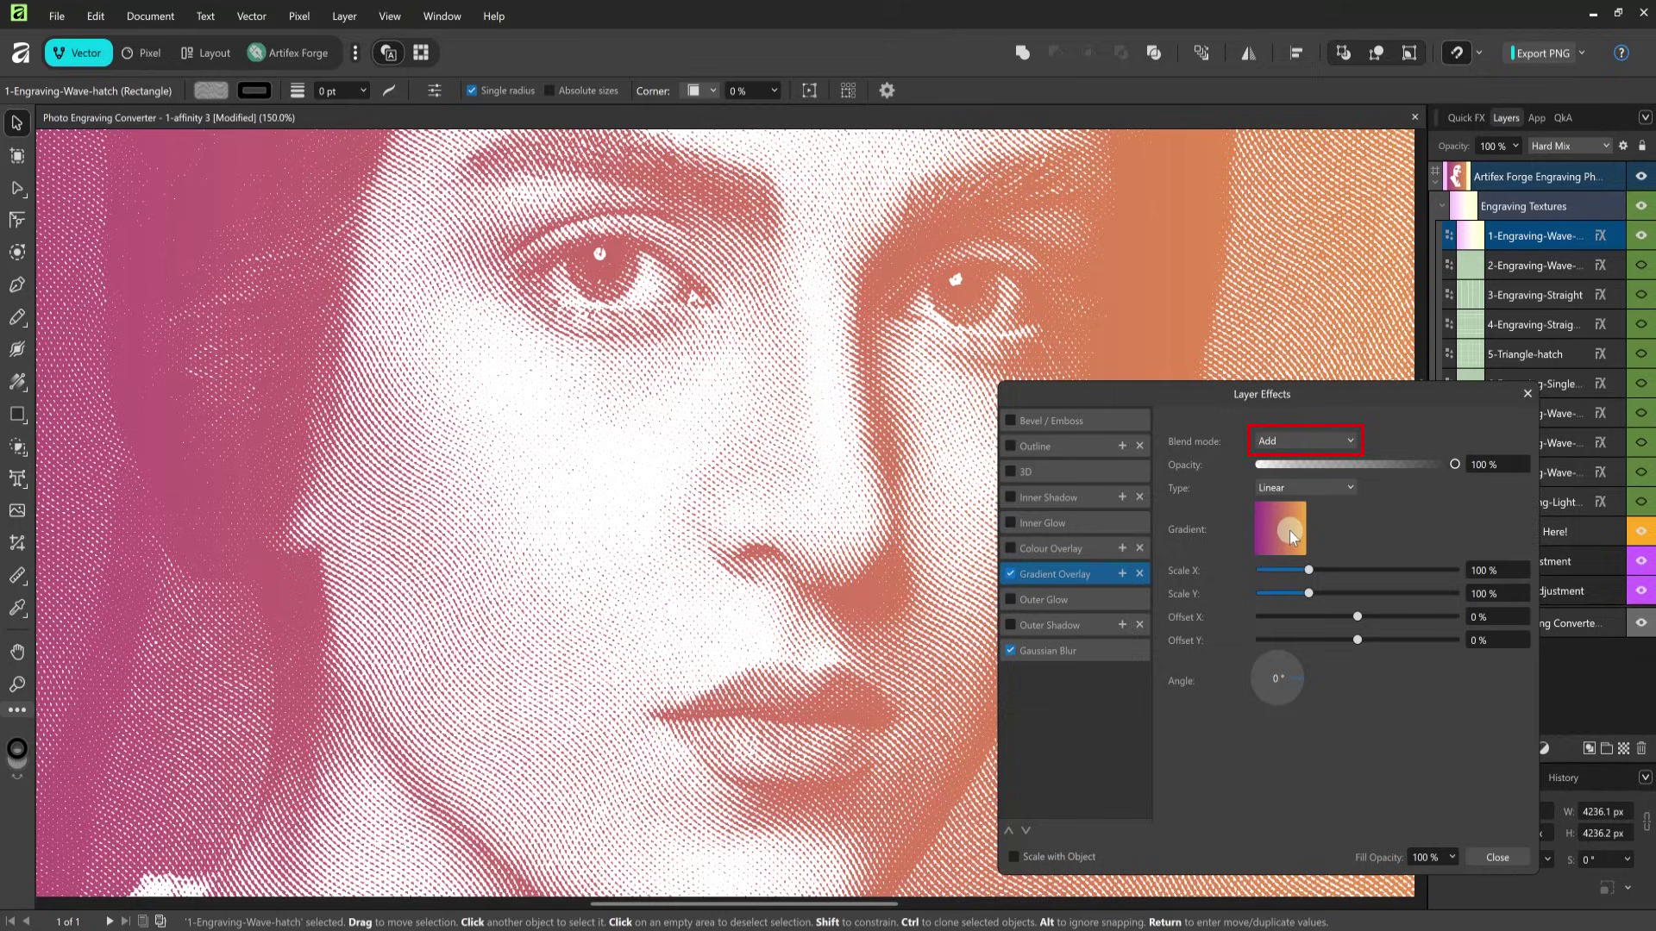
click(1290, 530)
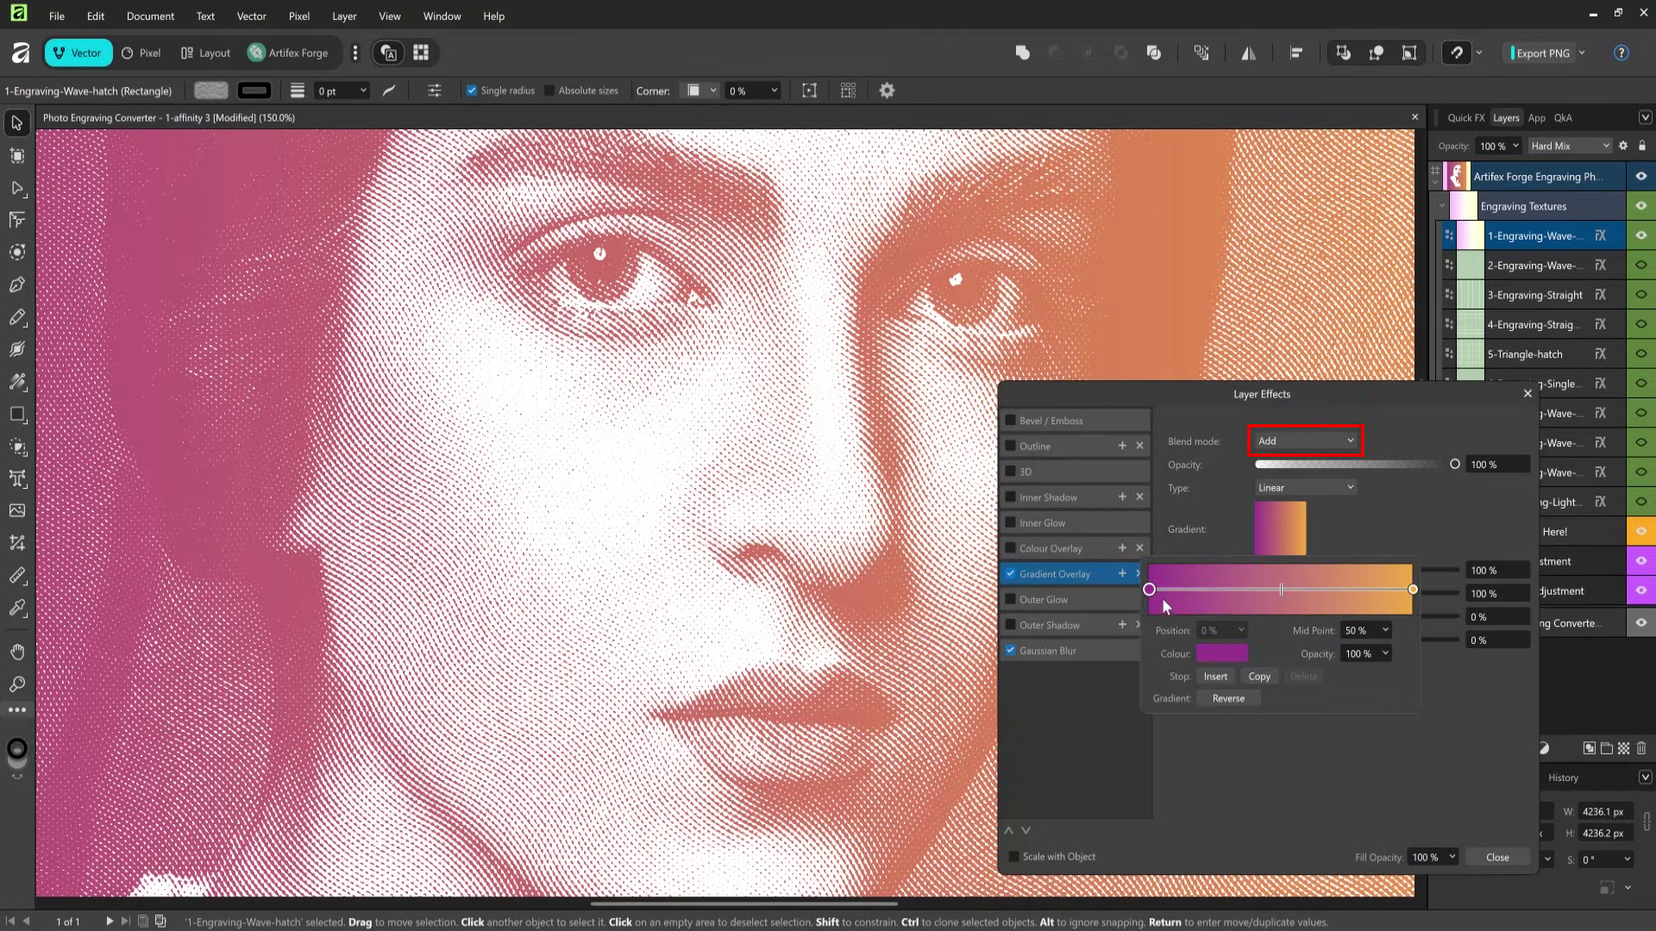
click(1391, 521)
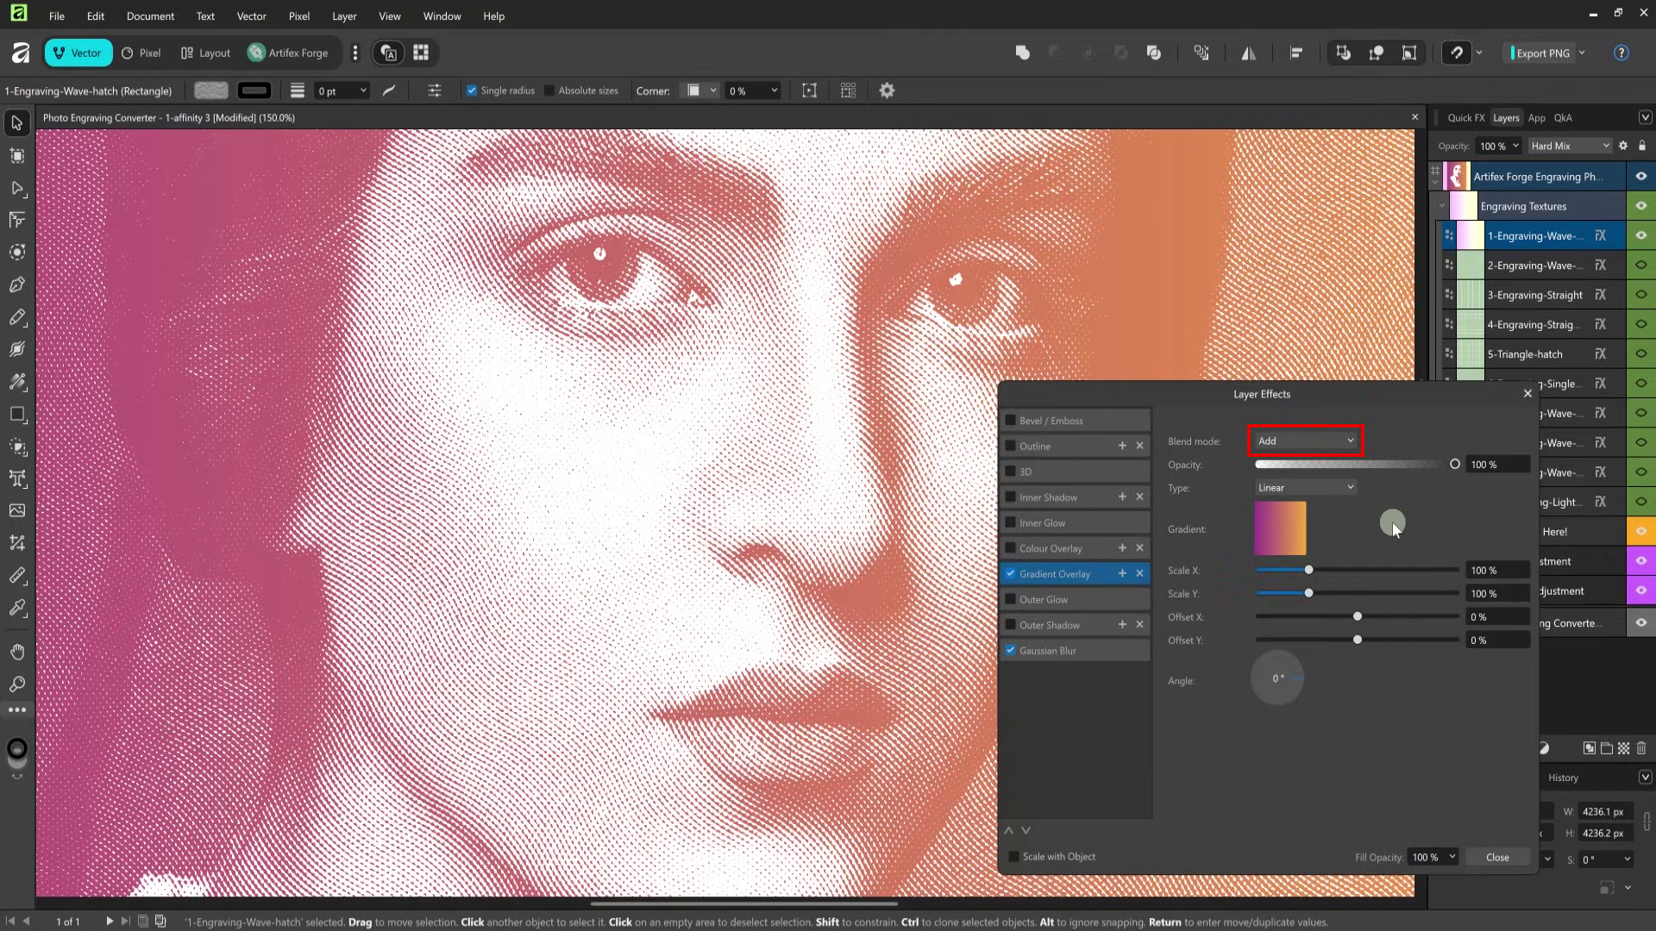
click(1011, 573)
click(1011, 548)
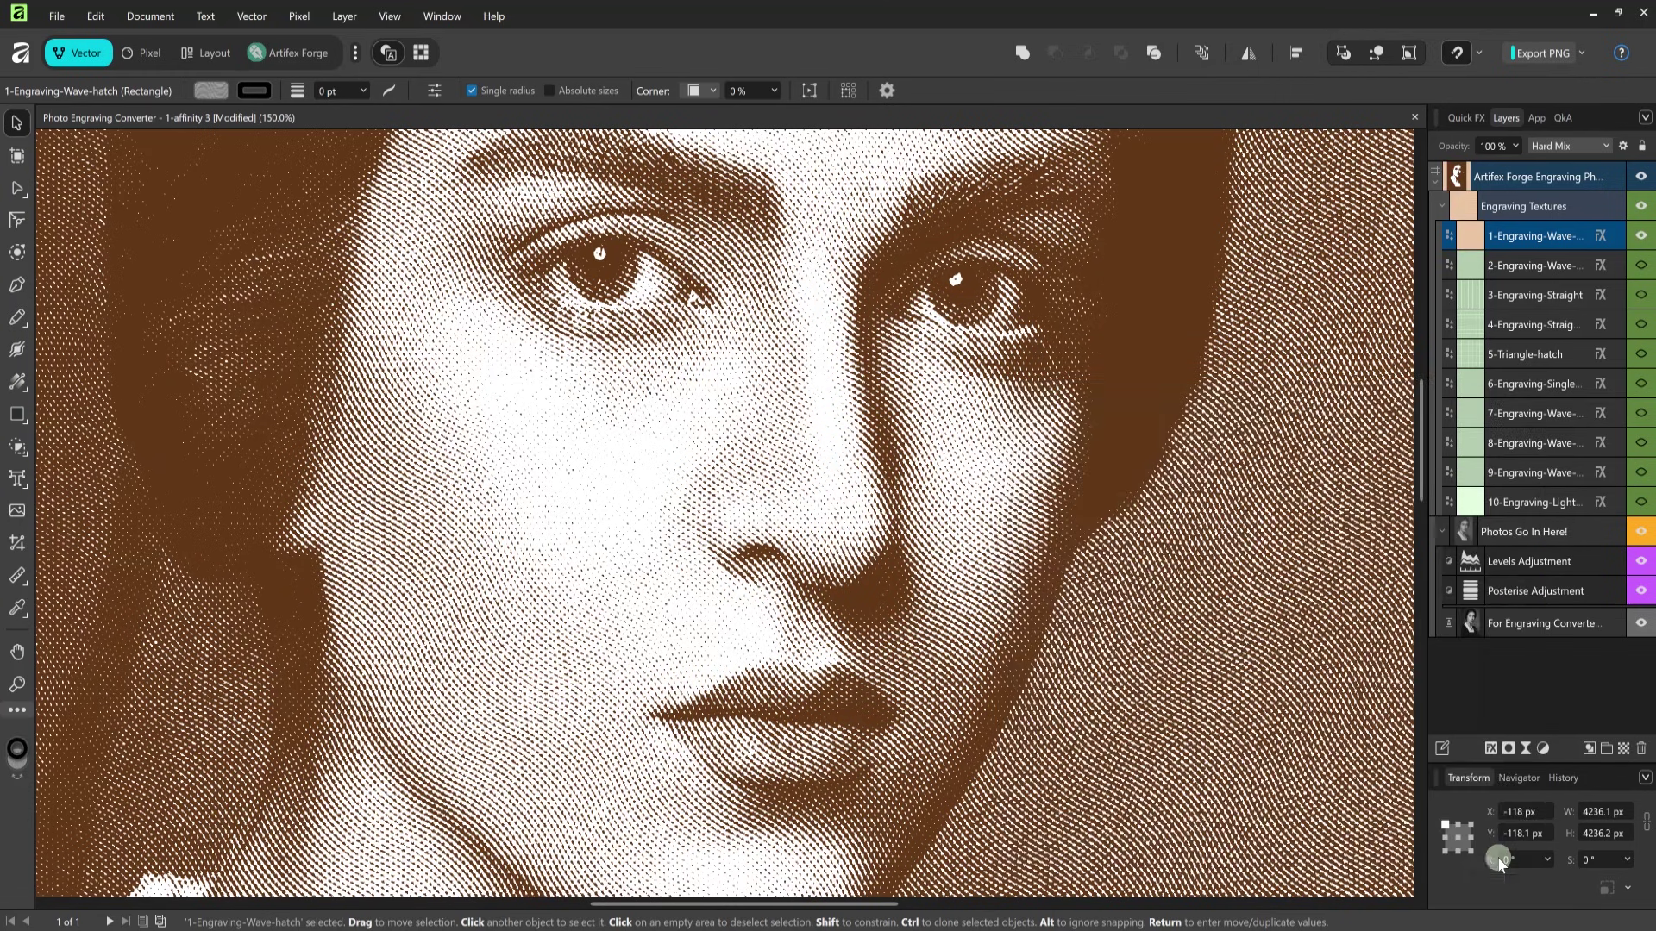
Step: Close Layer Effects and show the Colour panel from the Window > General menu
click(1497, 858)
click(440, 17)
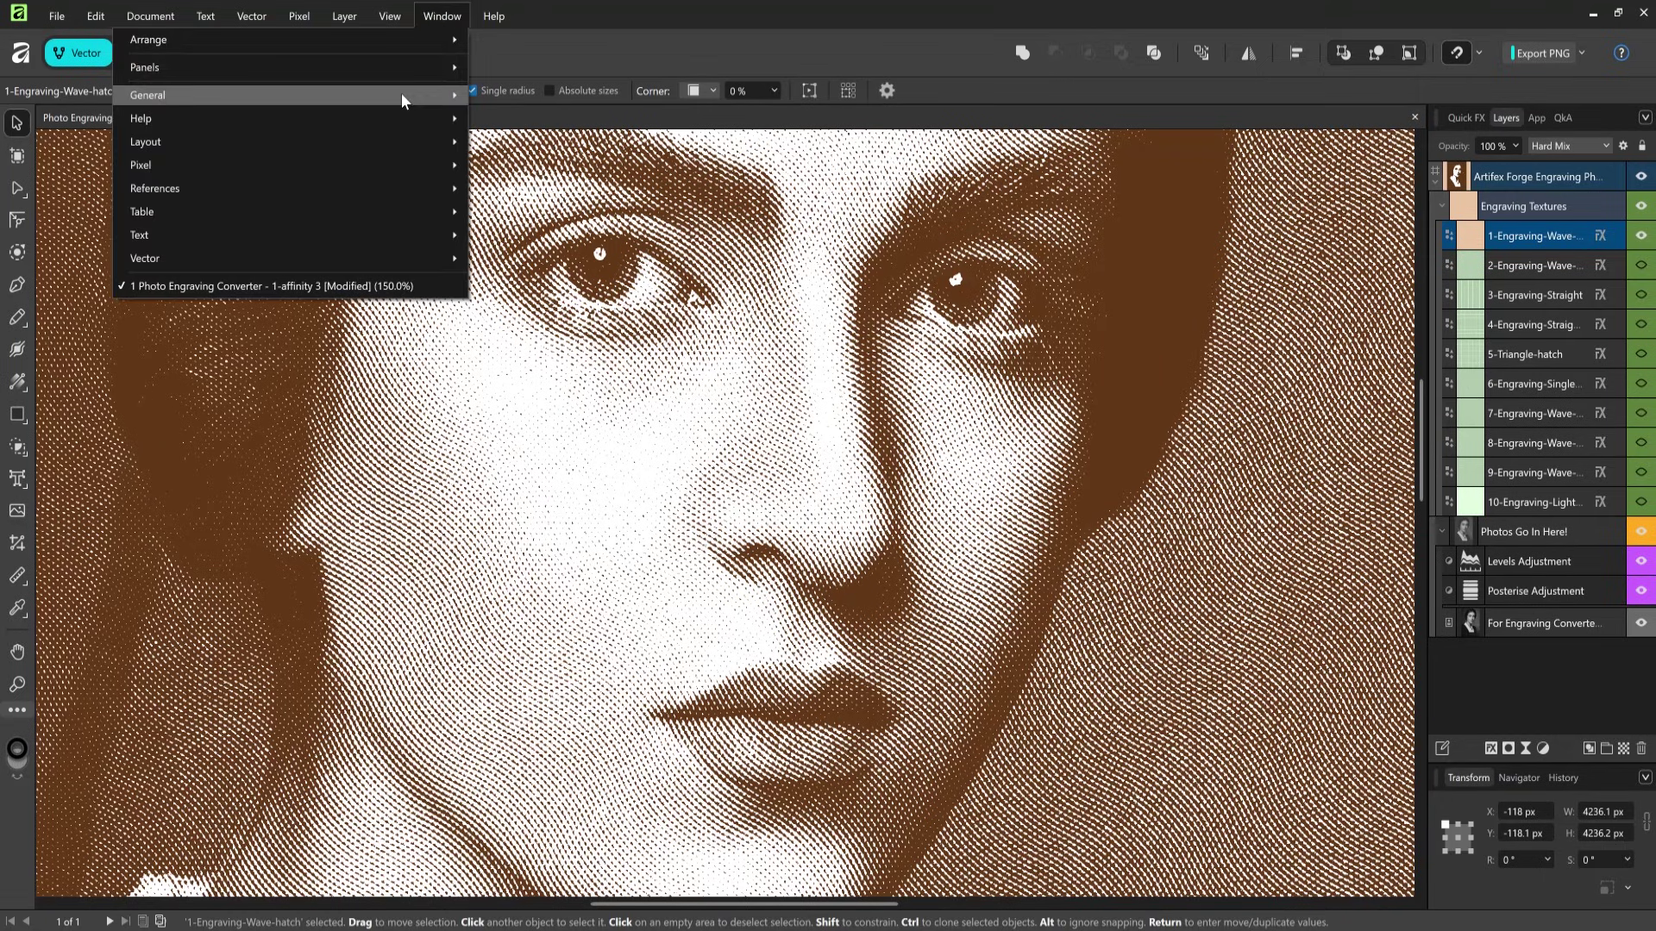
mouse_move(404, 97)
click(500, 133)
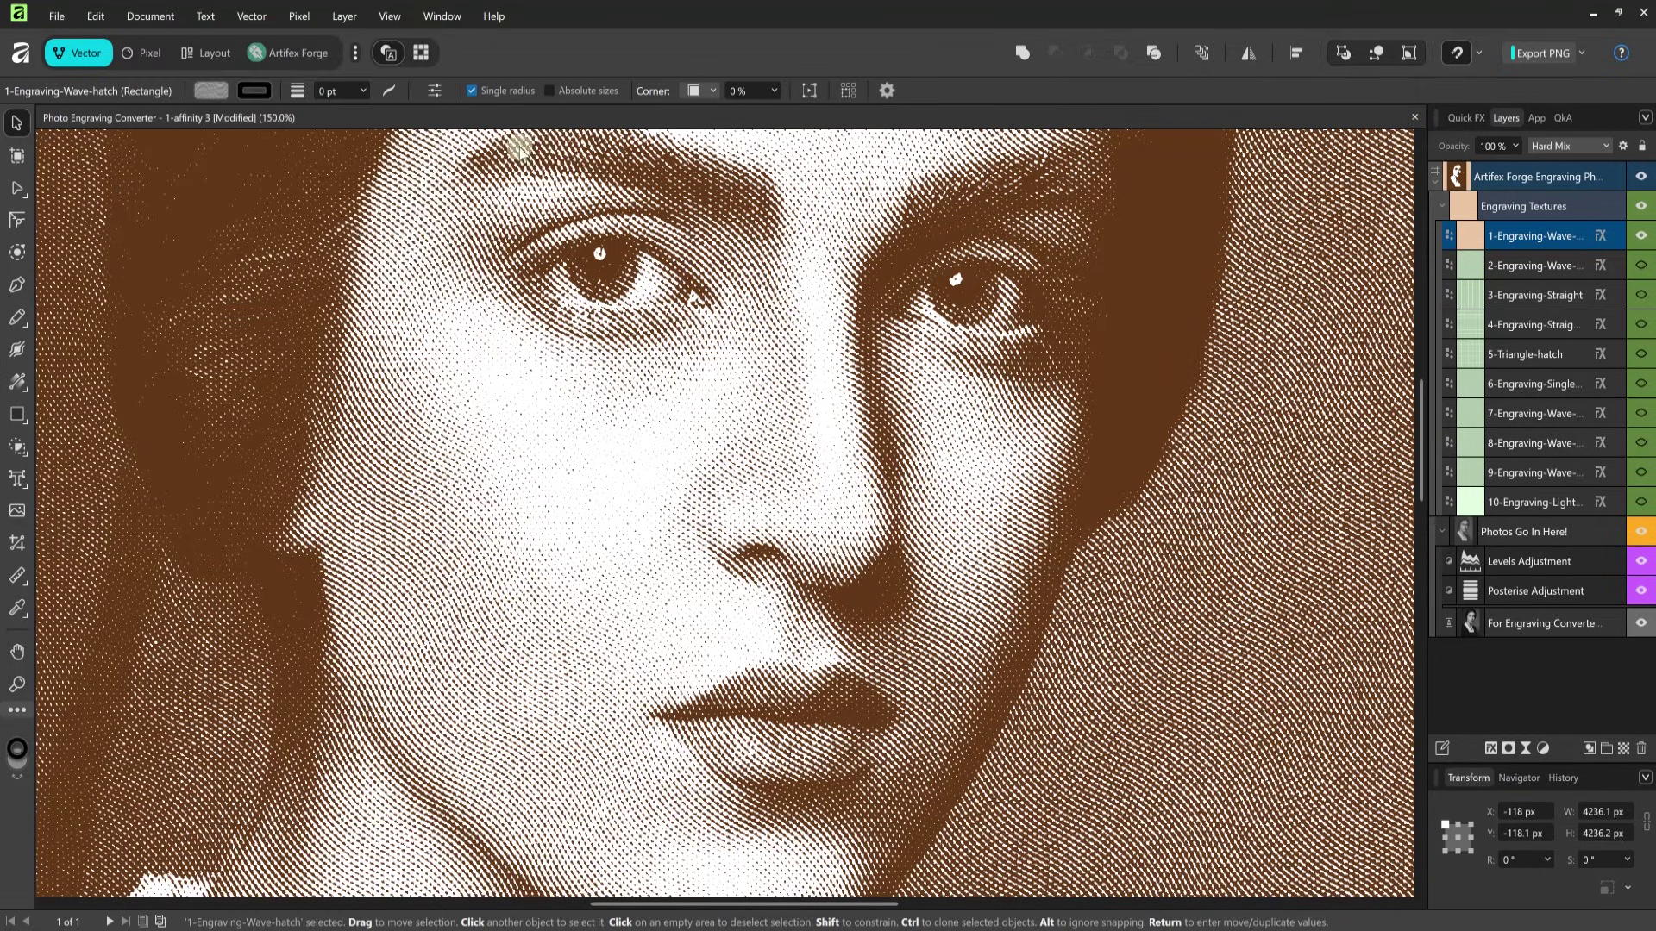
Step: Give the For Engraving Converter.tif layer no fill, then a white fill
click(1464, 628)
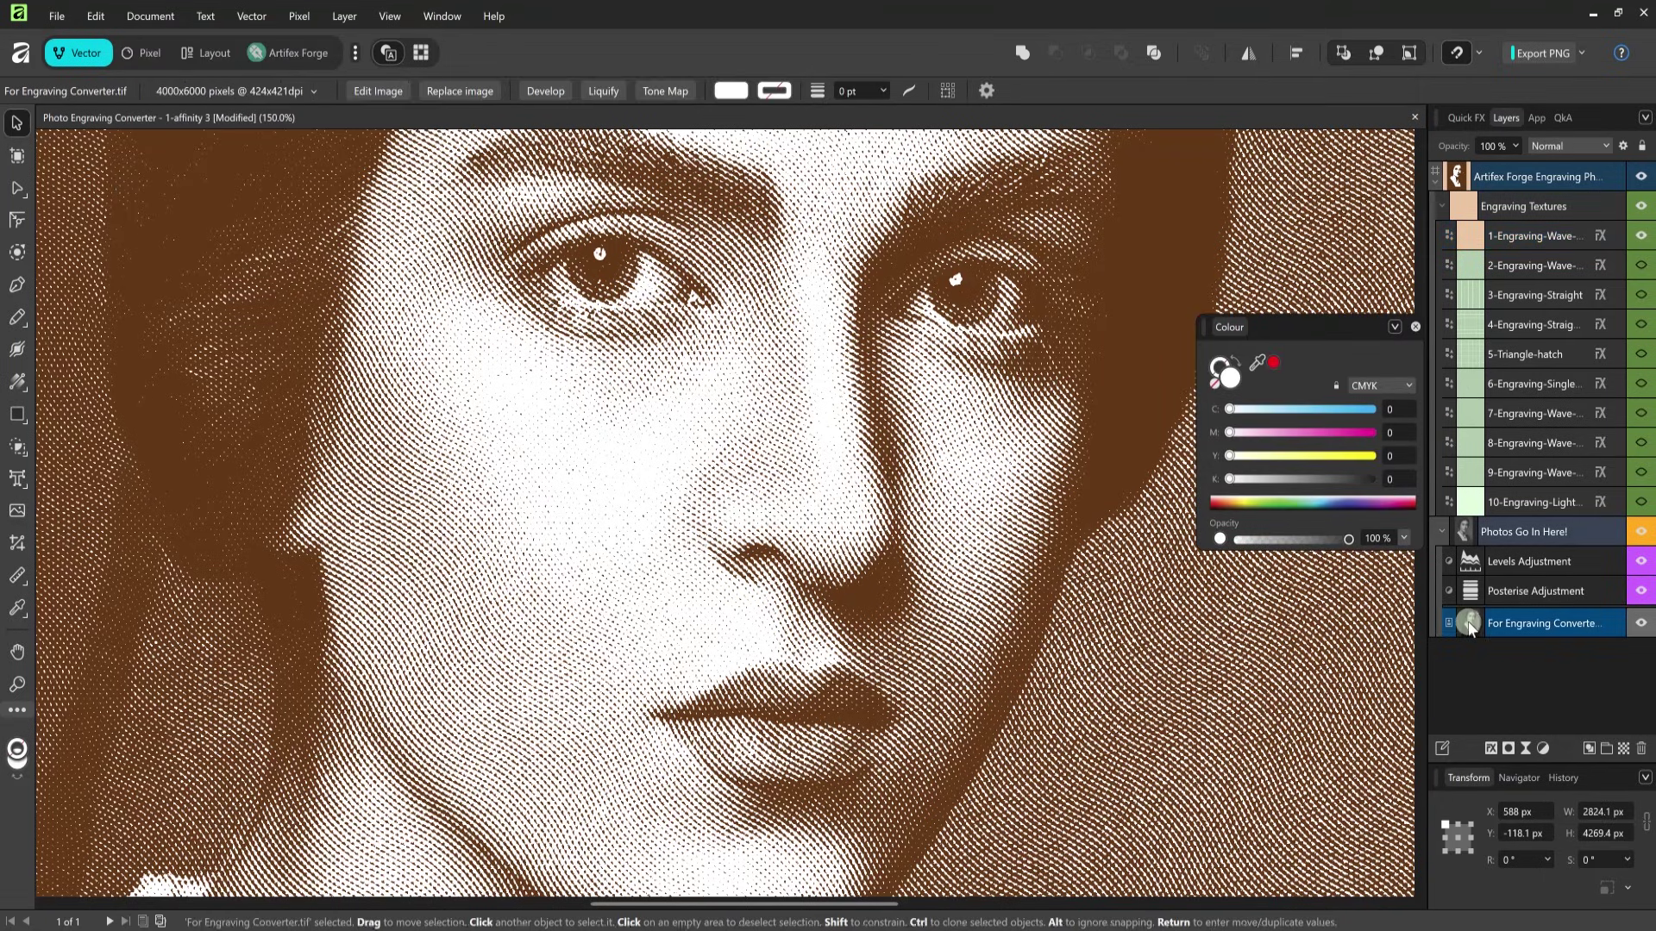
click(1219, 389)
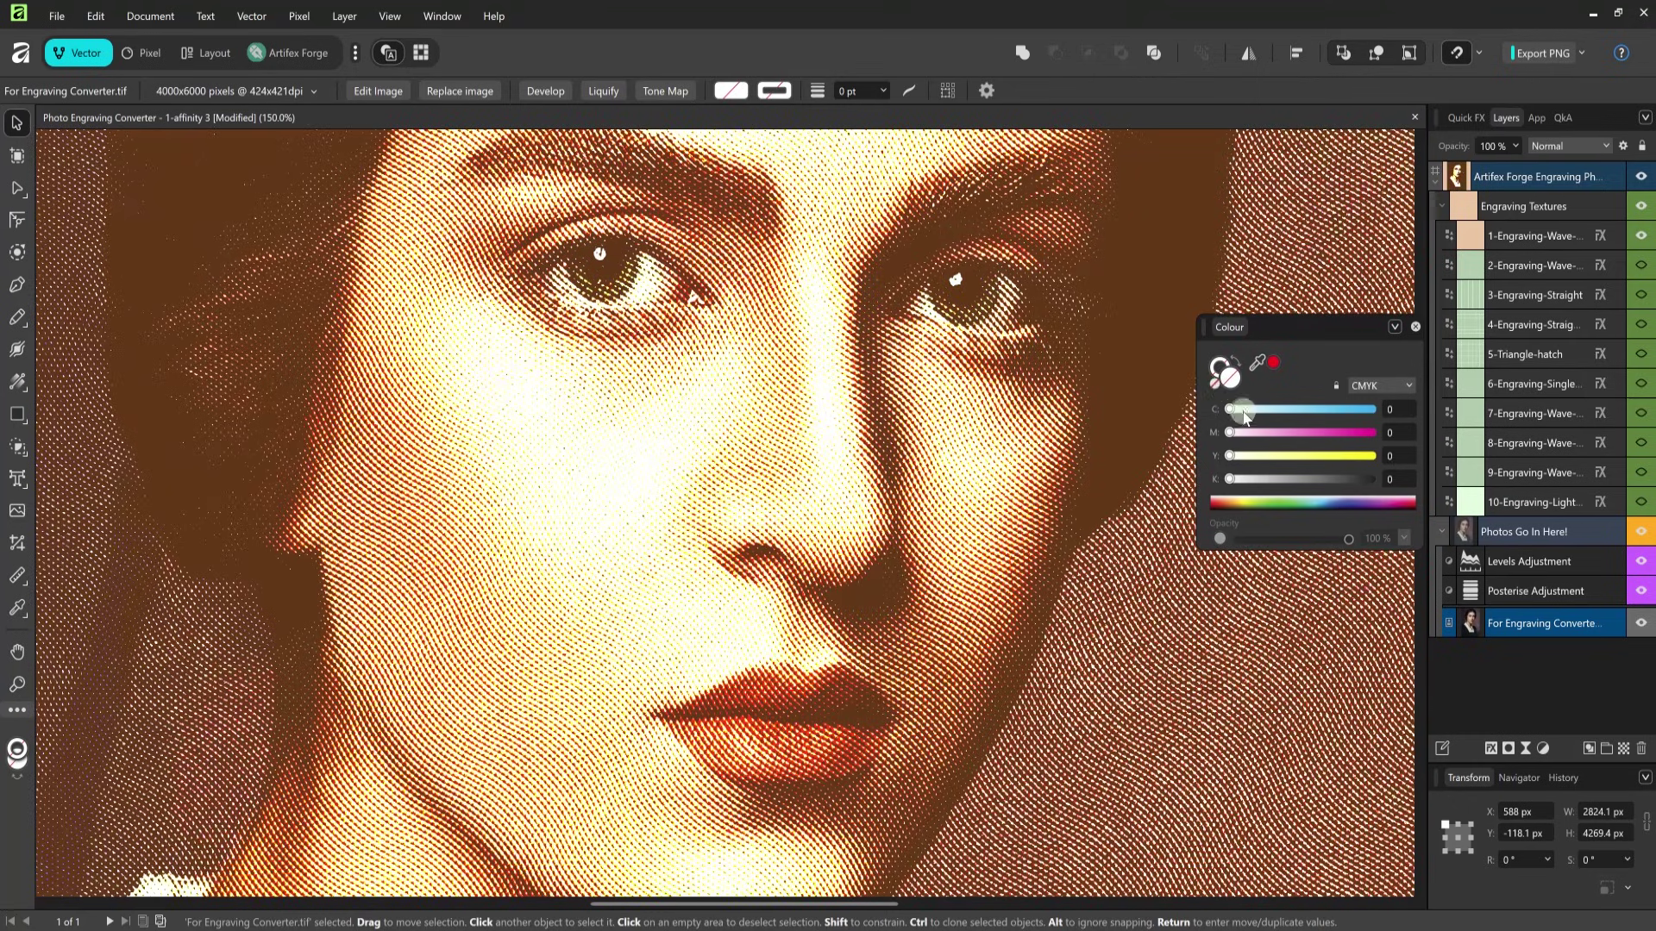
click(1228, 379)
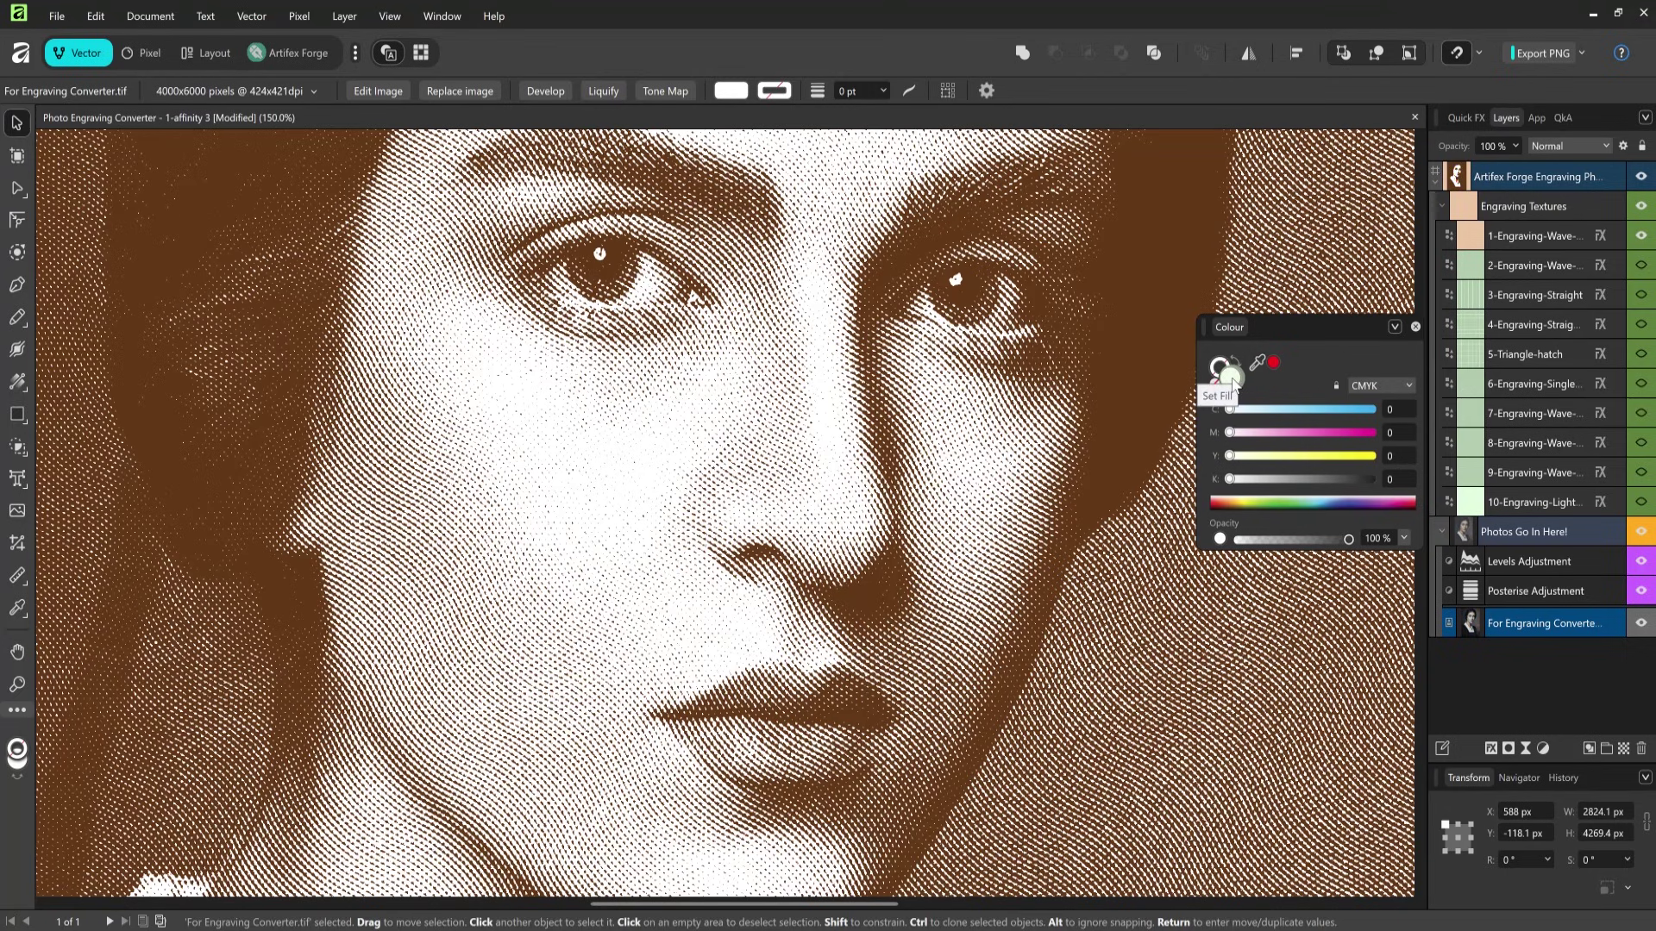
Step: Close the Colour panel to leave the brown-on-white engraved portrait in view
click(1415, 326)
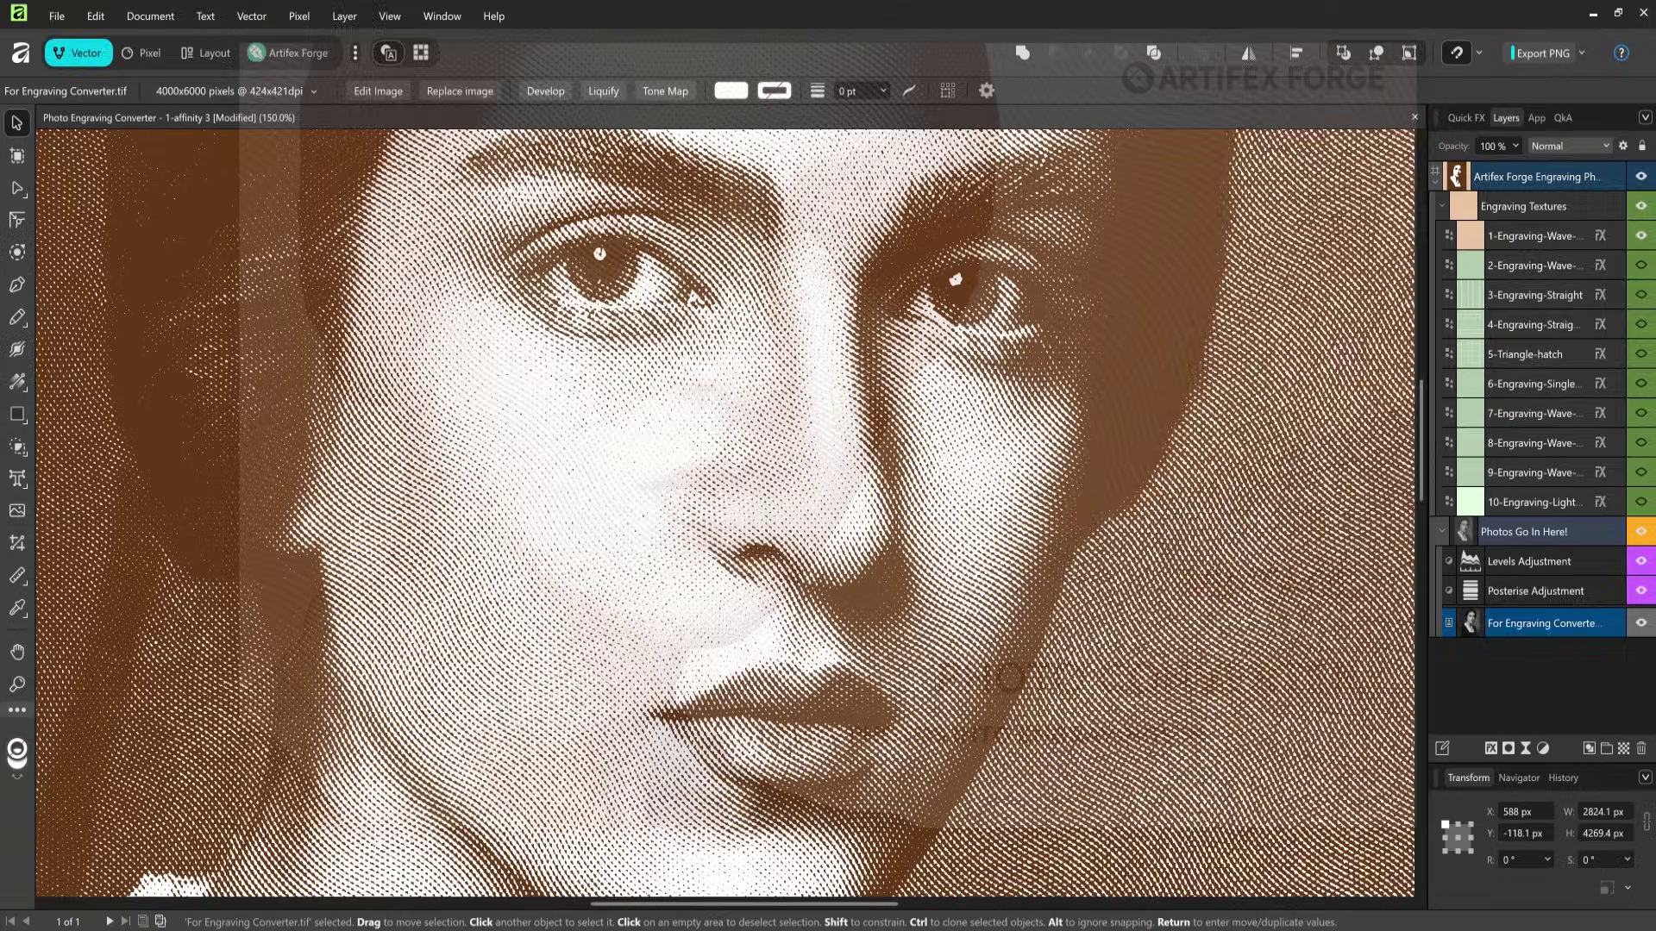